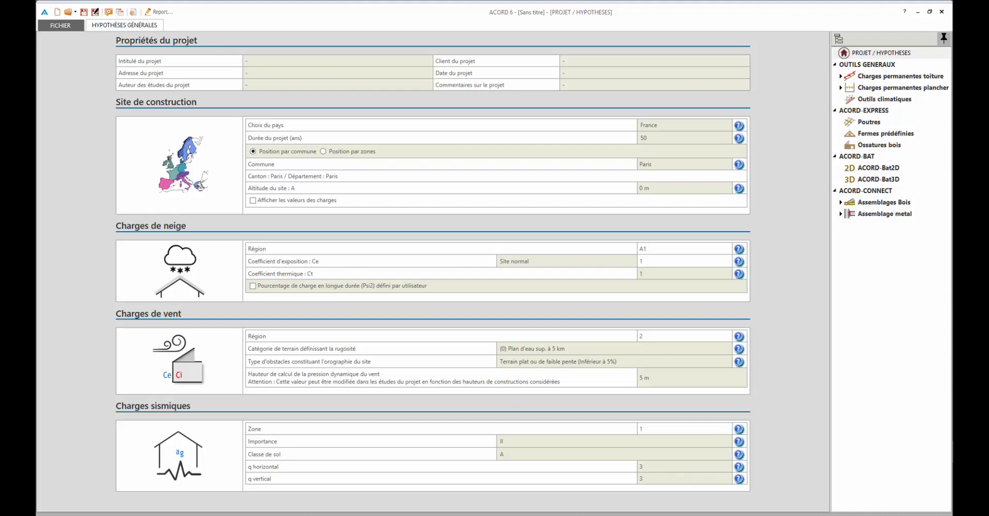
- Create a vertical ACORD-Bat2D study and draw a vertical post line 4.5 m high from the origin
{"action": "left_click", "coordinate": [878, 168]}
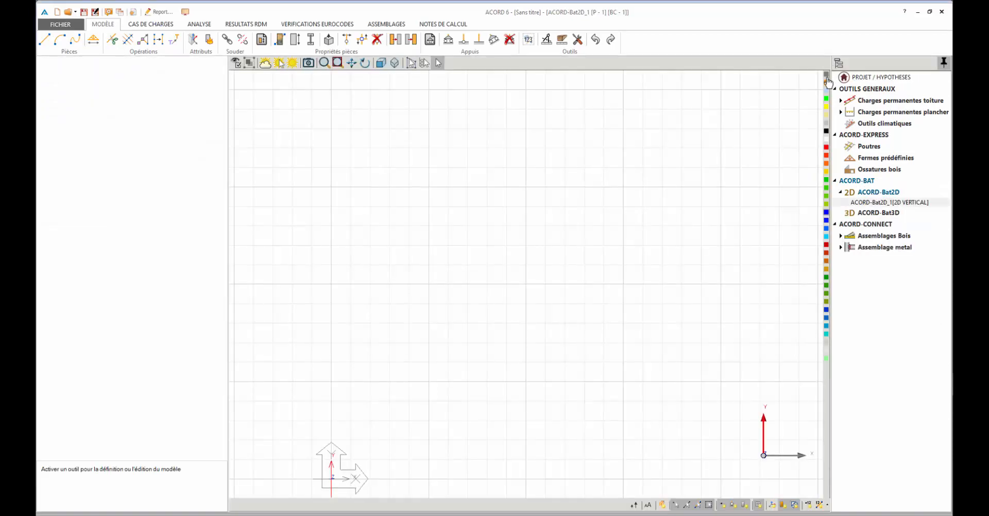
{"action": "left_click", "coordinate": [45, 39]}
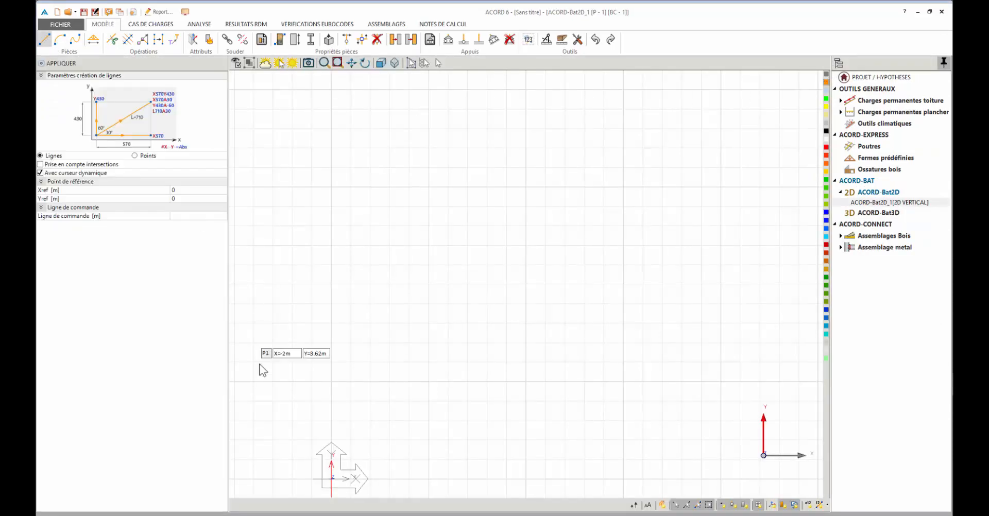
{"action": "left_click", "coordinate": [332, 479]}
{"action": "key", "text": "Tab"}
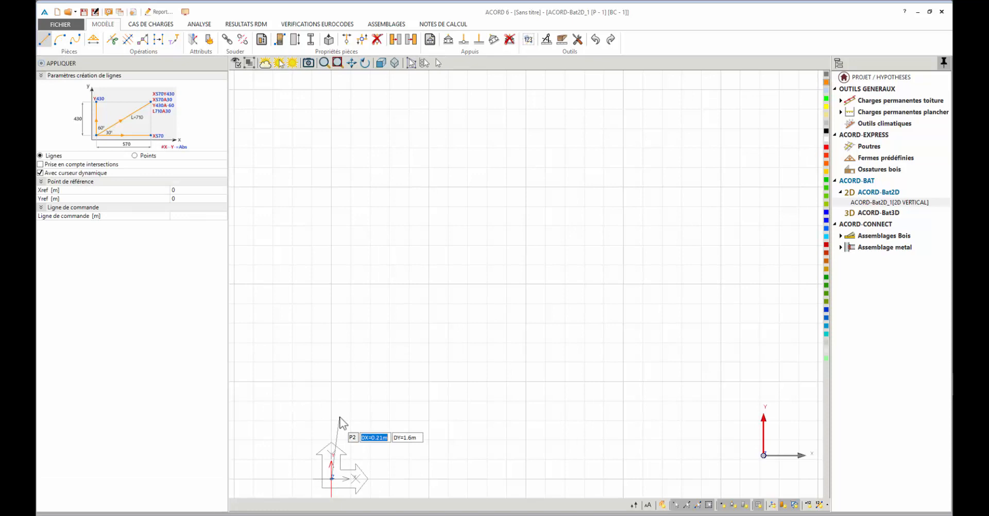
{"action": "key", "text": "Tab"}
{"action": "type", "text": "4.5"}
{"action": "key", "text": "Return"}
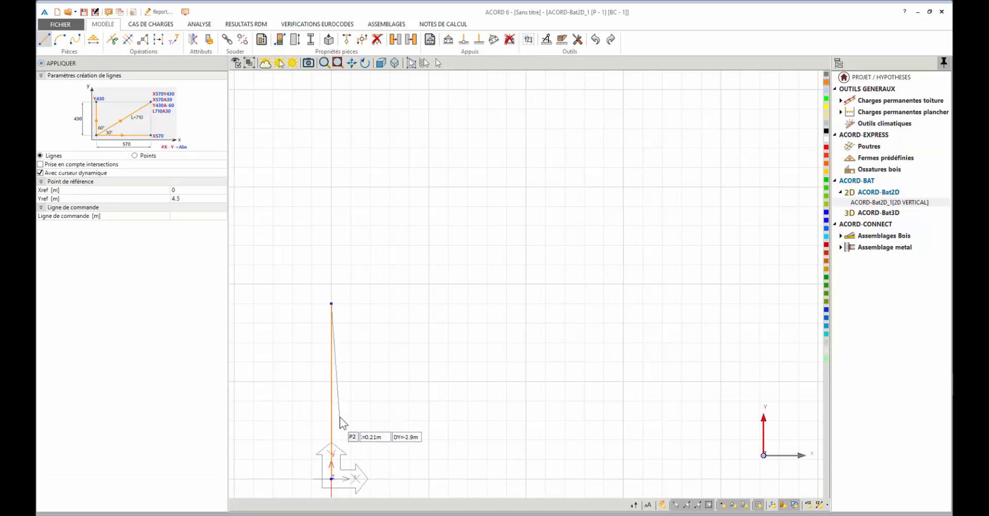
- Draw the sloping rafter line from the post head with offsets DX 10 m and DY 1.5 m
{"action": "type", "text": "10"}
{"action": "key", "text": "Tab"}
{"action": "type", "text": "1.5"}
{"action": "key", "text": "Return"}
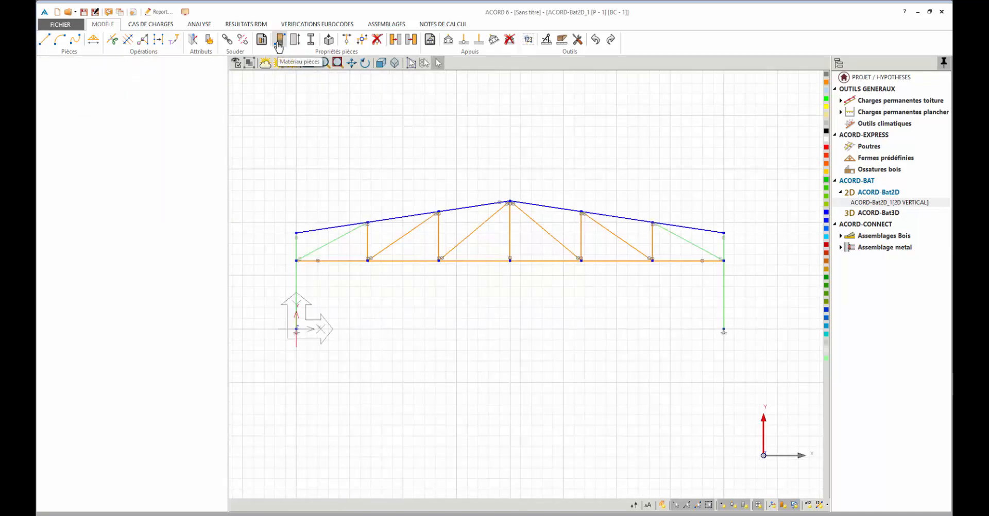
- Assign the Résineux C24 timber material, service class 2, to the blue rafters and the orange tie beam and web members
{"action": "left_click", "coordinate": [278, 45]}
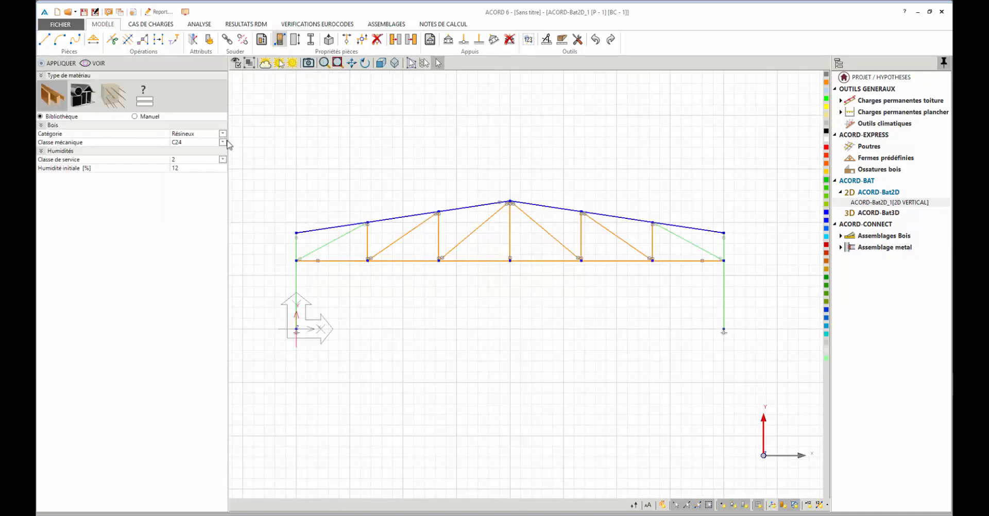
{"action": "left_click", "coordinate": [726, 259]}
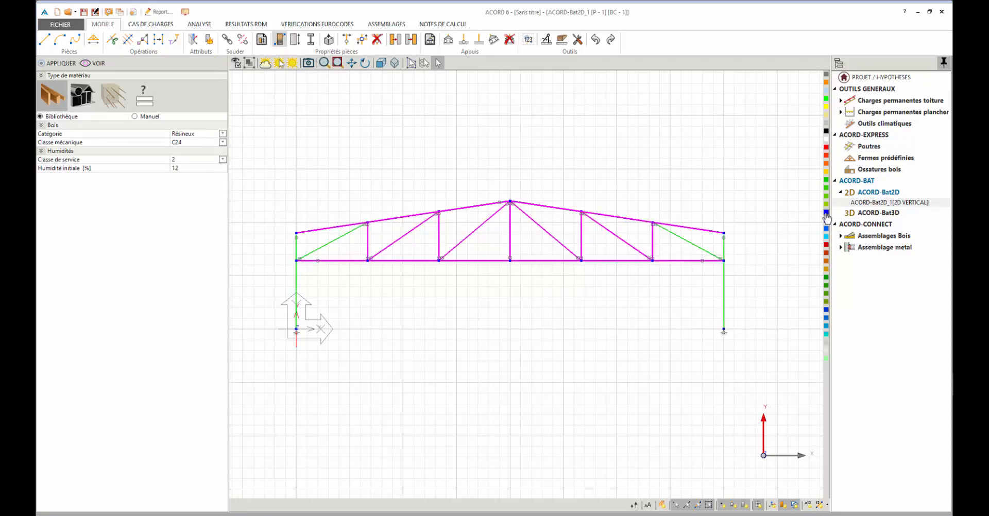
{"action": "left_click", "coordinate": [44, 63]}
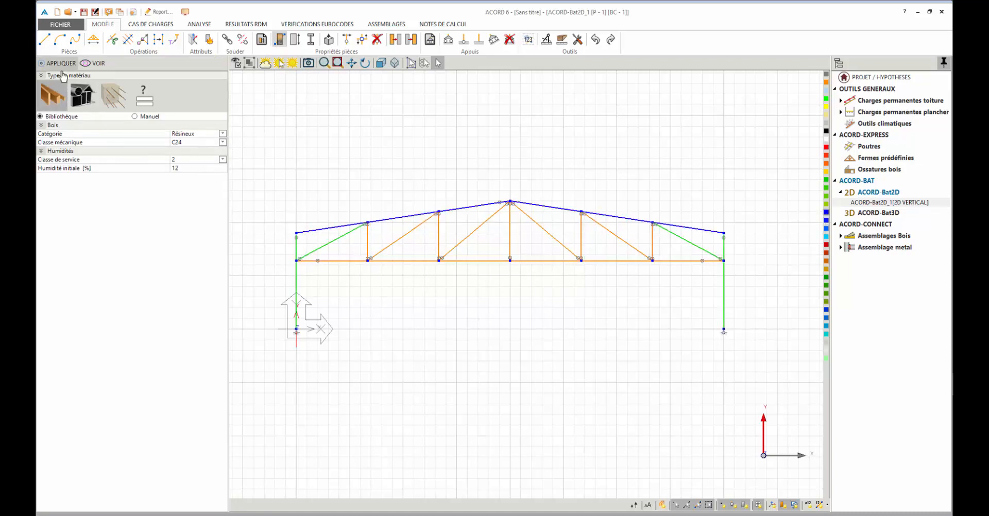
- Assign Lamellé collé GL24H material to the green posts and end diagonals
{"action": "left_click", "coordinate": [827, 189]}
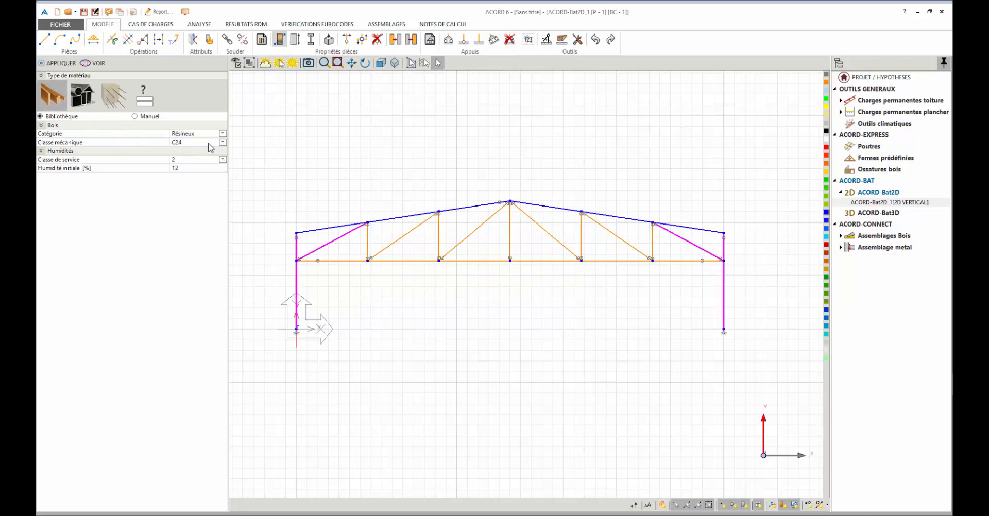
{"action": "left_click", "coordinate": [223, 134]}
{"action": "left_click", "coordinate": [192, 163]}
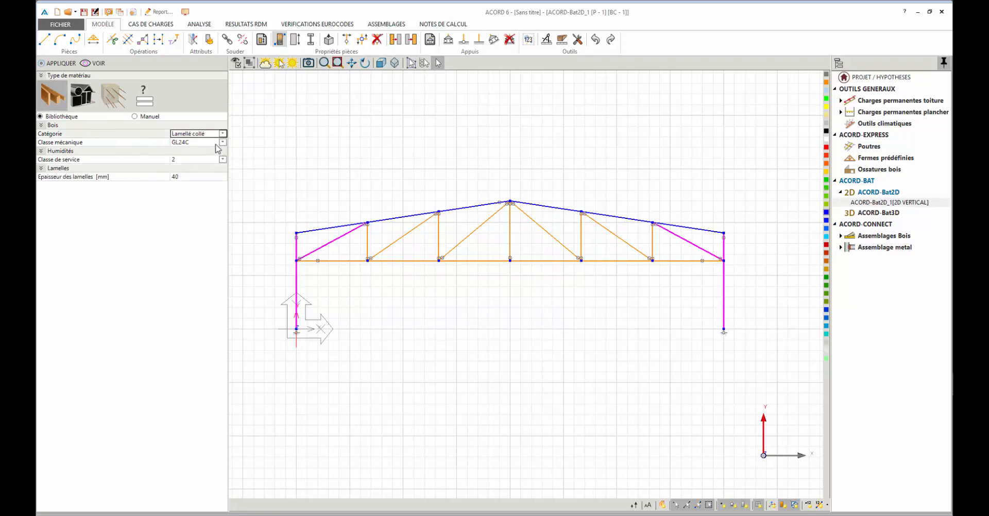
{"action": "left_click", "coordinate": [222, 142]}
{"action": "left_click", "coordinate": [211, 157]}
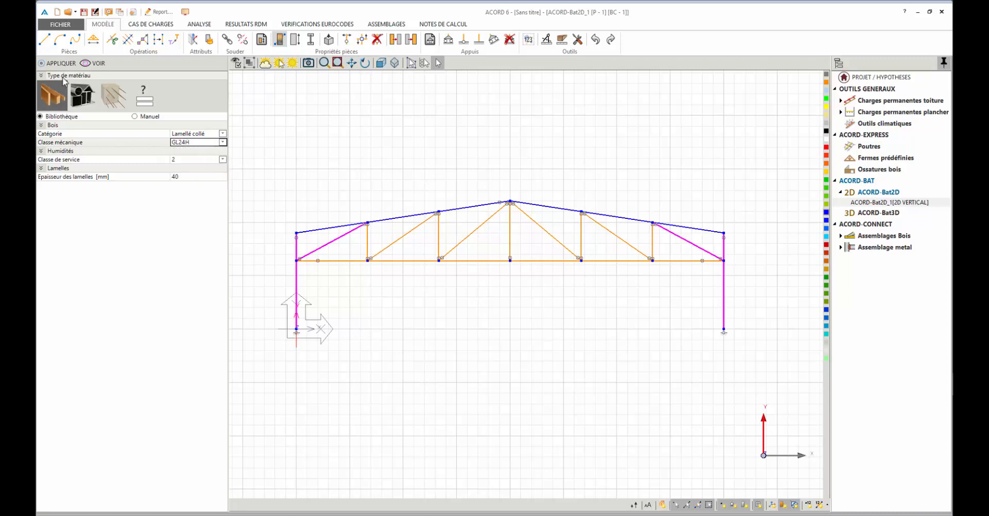
{"action": "left_click", "coordinate": [54, 62]}
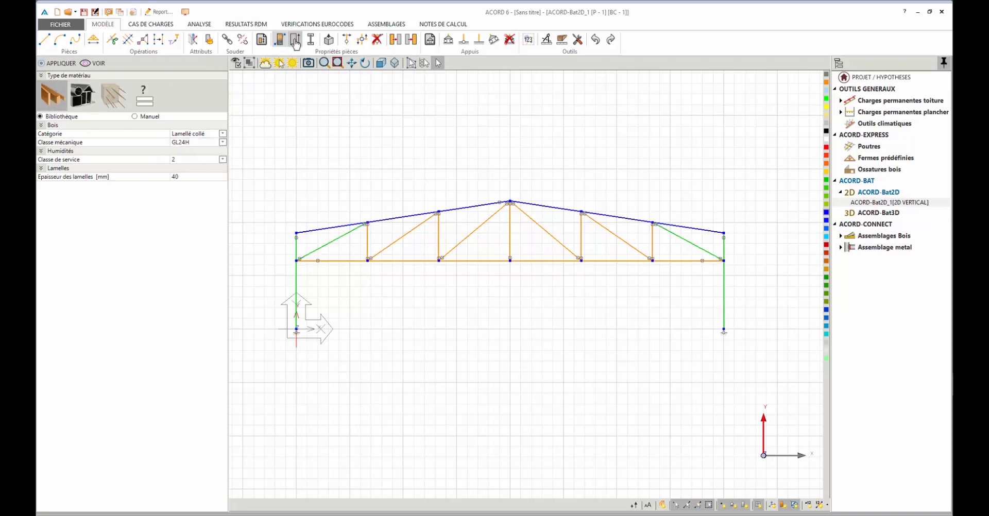
- Assign a rectangular timber section of 140 x 400 mm to the two posts
{"action": "left_click", "coordinate": [295, 41]}
{"action": "left_click", "coordinate": [201, 248]}
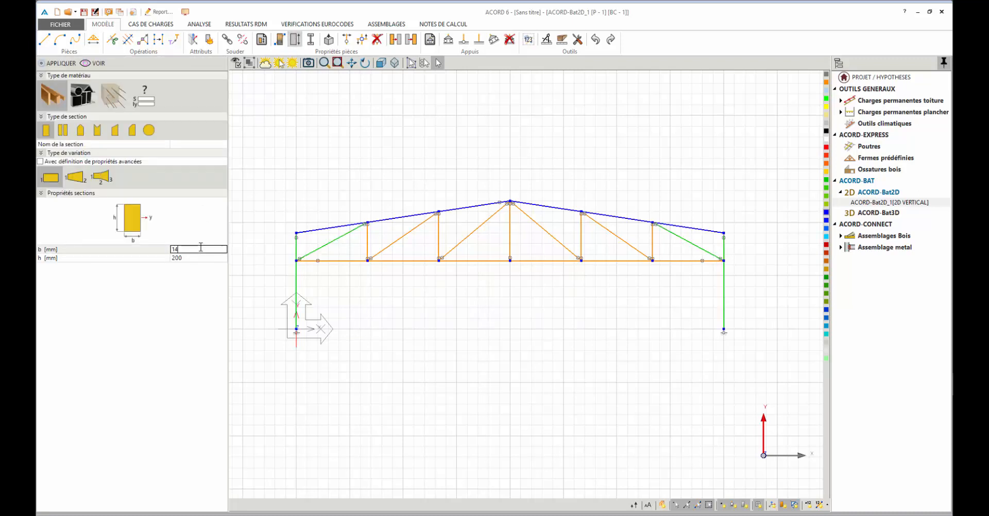
{"action": "type", "text": "140"}
{"action": "key", "text": "Tab"}
{"action": "type", "text": "400"}
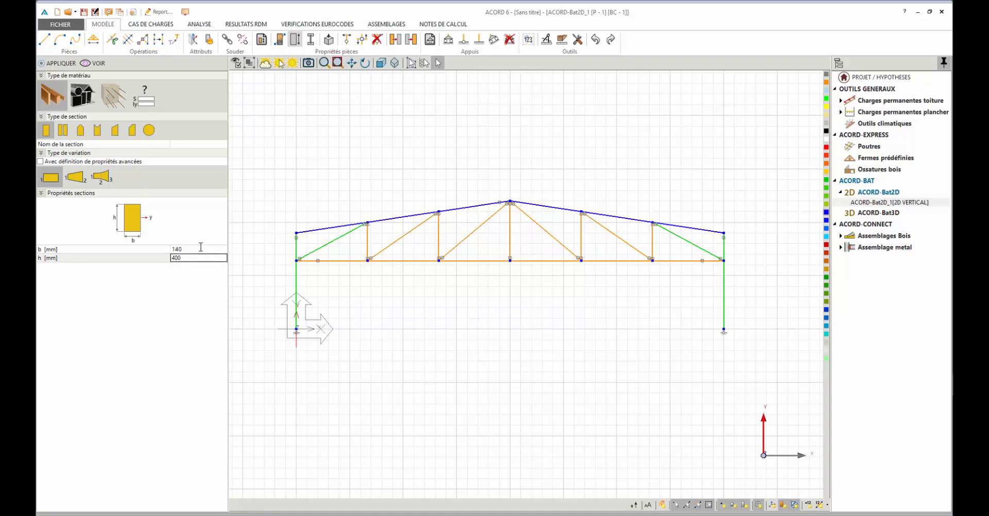
{"action": "left_click_drag", "start_coordinate": [753, 298], "coordinate": [267, 270]}
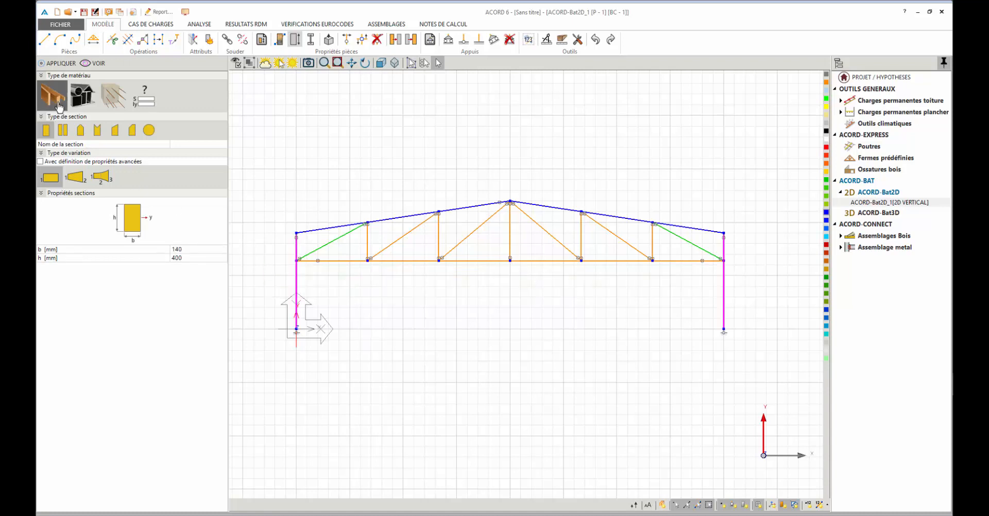
{"action": "left_click", "coordinate": [55, 66]}
{"action": "left_click", "coordinate": [55, 65]}
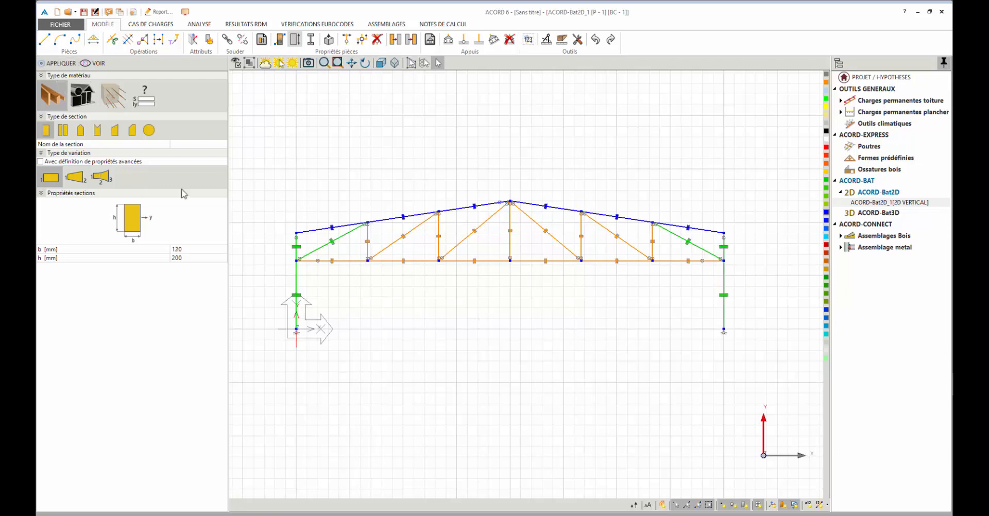
- Apply a uniform vertical permanent load of 50 daN/m² with 6 m spacing along the slope of both blue rafters
{"action": "left_click", "coordinate": [151, 23]}
{"action": "left_click", "coordinate": [177, 39]}
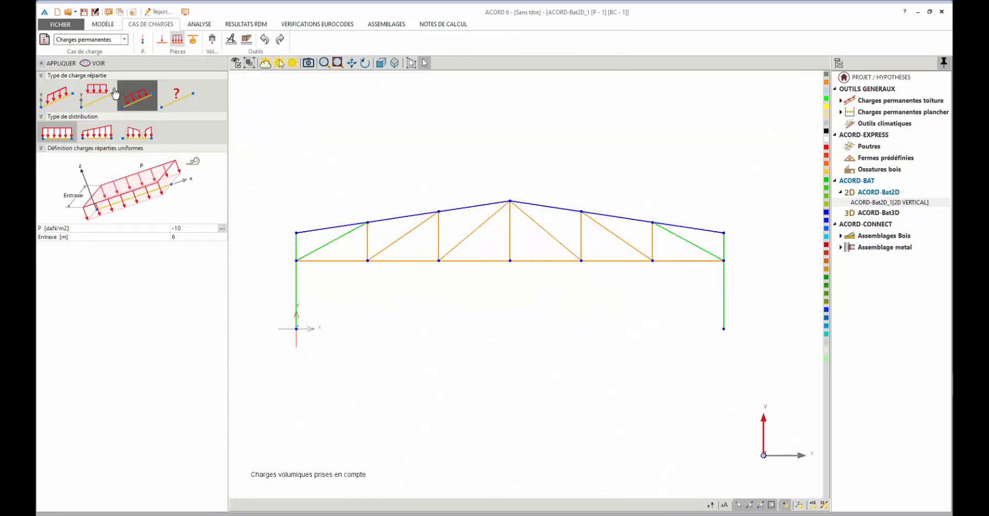
{"action": "left_click", "coordinate": [92, 96]}
{"action": "left_click", "coordinate": [58, 96]}
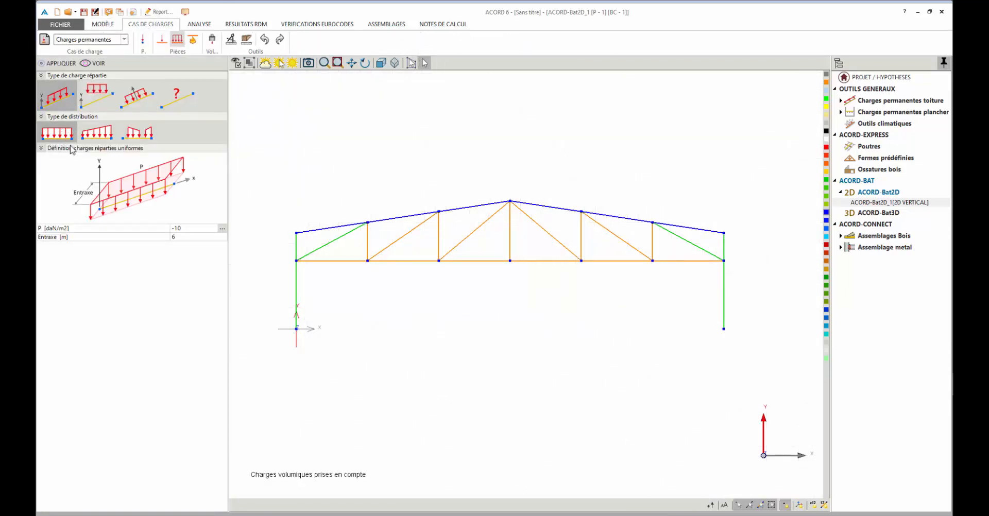
{"action": "left_click", "coordinate": [200, 231]}
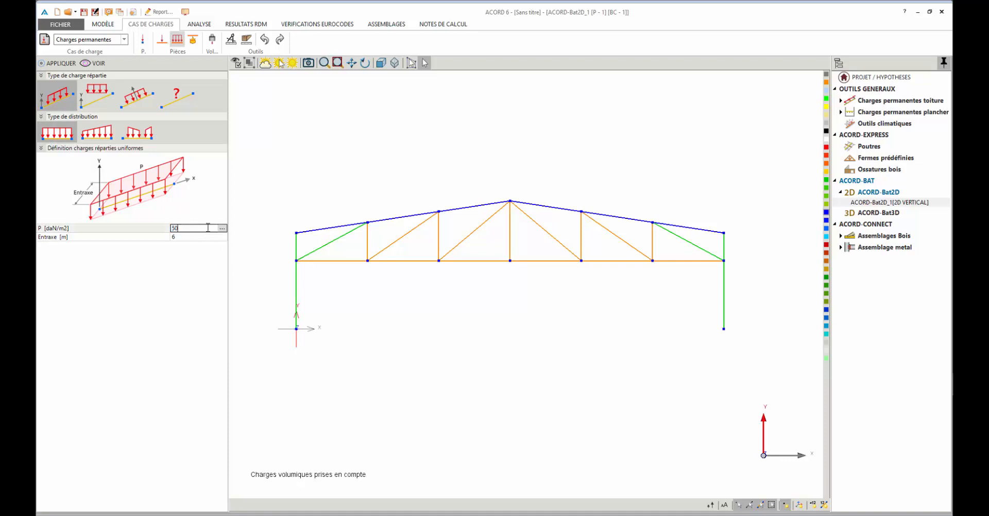
{"action": "left_click", "coordinate": [826, 212]}
{"action": "left_click", "coordinate": [61, 64]}
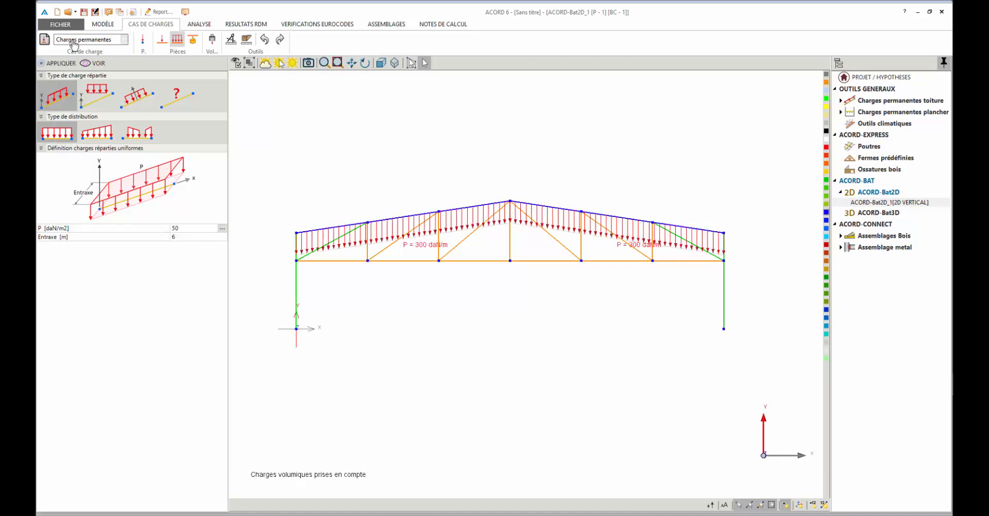
- Apply a uniform distributed load to the blue rafters in the Charges d'exploitation load case
{"action": "left_click", "coordinate": [73, 45]}
{"action": "left_click", "coordinate": [75, 55]}
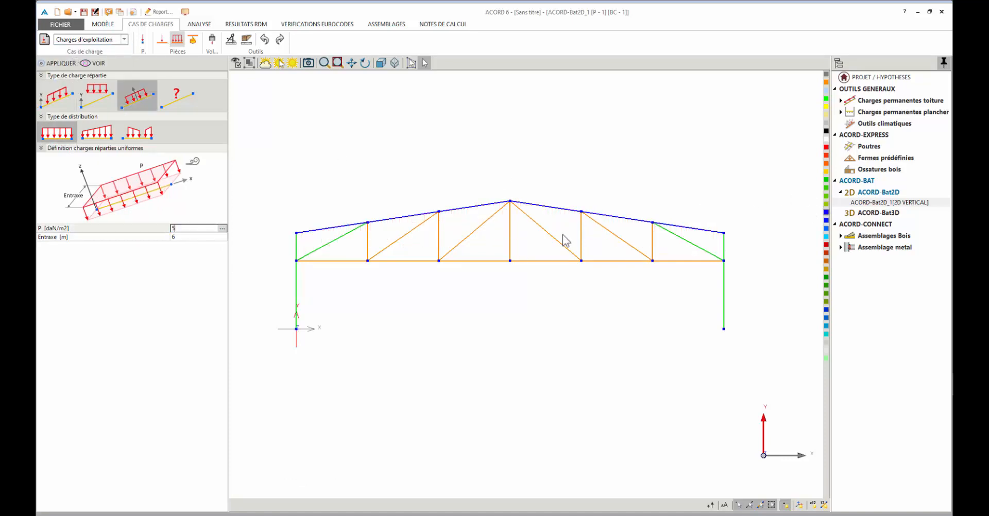
{"action": "left_click", "coordinate": [827, 212]}
{"action": "left_click", "coordinate": [56, 63]}
- Apply a uniform horizontally projected snow load to the blue rafters in the Neige load case
{"action": "left_click", "coordinate": [77, 39]}
{"action": "left_click", "coordinate": [64, 64]}
{"action": "left_click", "coordinate": [189, 228]}
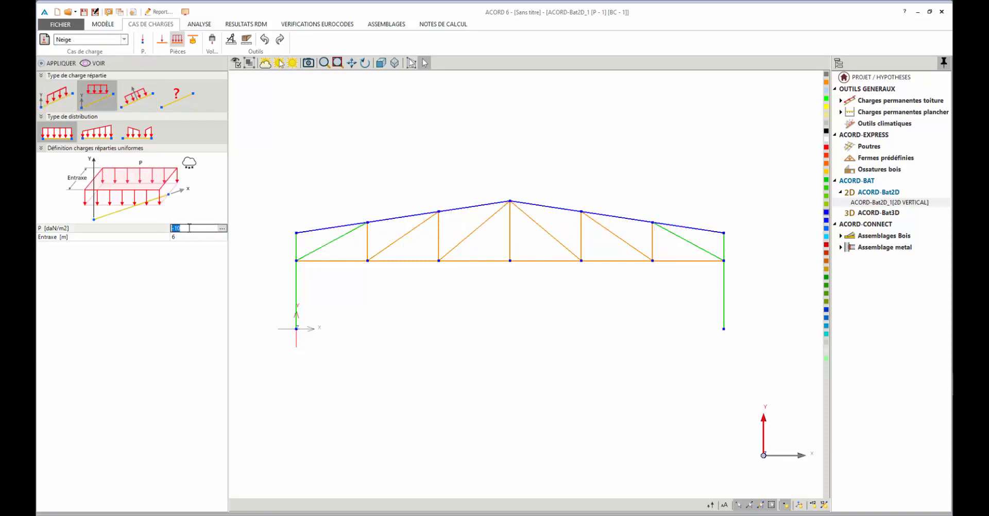
{"action": "left_click", "coordinate": [826, 212]}
{"action": "left_click", "coordinate": [57, 63]}
- In the Vent normal 1 load case, apply a uniform perpendicular load of 50 daN/m² to the left post
{"action": "left_click", "coordinate": [124, 39]}
{"action": "left_click", "coordinate": [82, 76]}
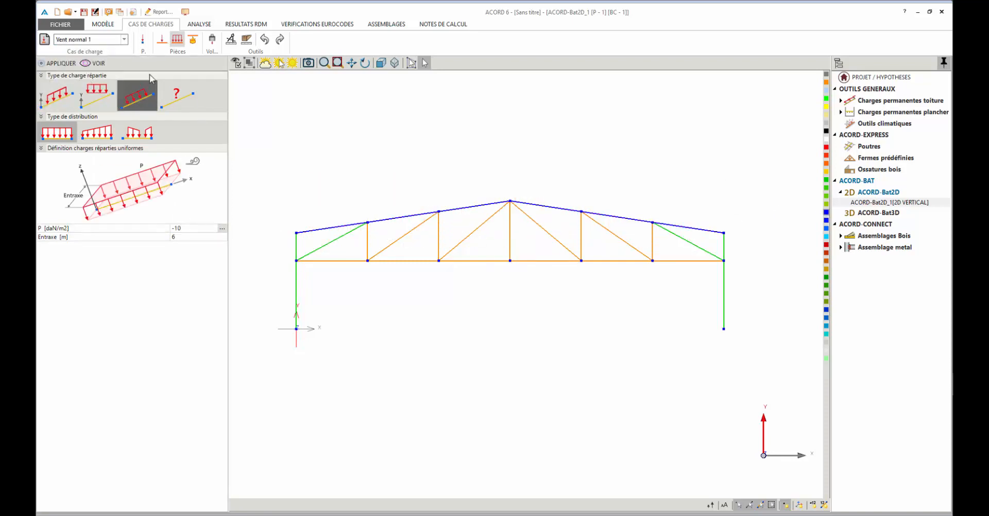
{"action": "left_click", "coordinate": [193, 228]}
{"action": "type", "text": "50"}
{"action": "left_click", "coordinate": [296, 288]}
{"action": "left_click", "coordinate": [58, 64]}
- Apply uniform perpendicular wind loads of 40 daN/m² to the left rafter and -30 daN/m² to the right rafter
{"action": "left_click", "coordinate": [193, 228]}
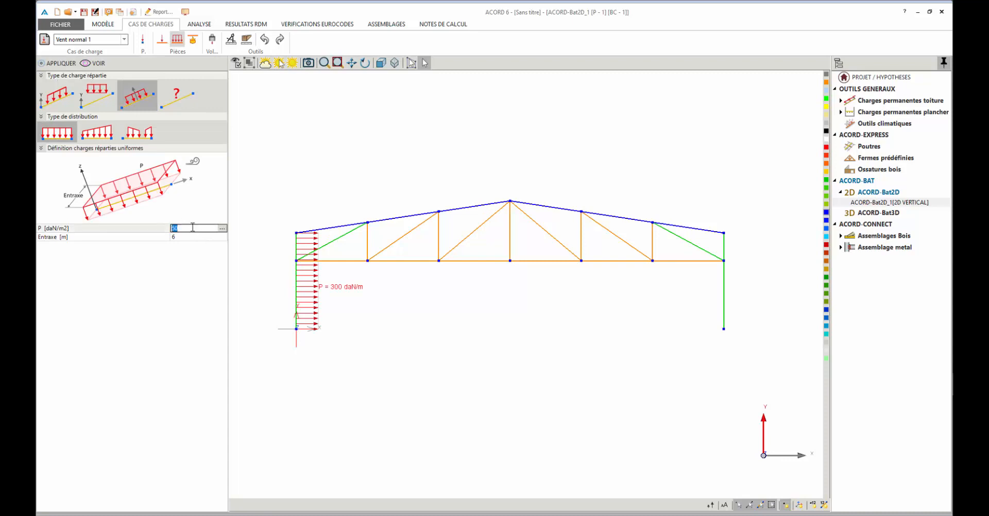
{"action": "type", "text": "40"}
{"action": "left_click", "coordinate": [403, 217]}
{"action": "left_click", "coordinate": [59, 64]}
{"action": "left_click", "coordinate": [188, 230]}
{"action": "type", "text": "-30"}
{"action": "left_click", "coordinate": [545, 207]}
{"action": "left_click", "coordinate": [61, 64]}
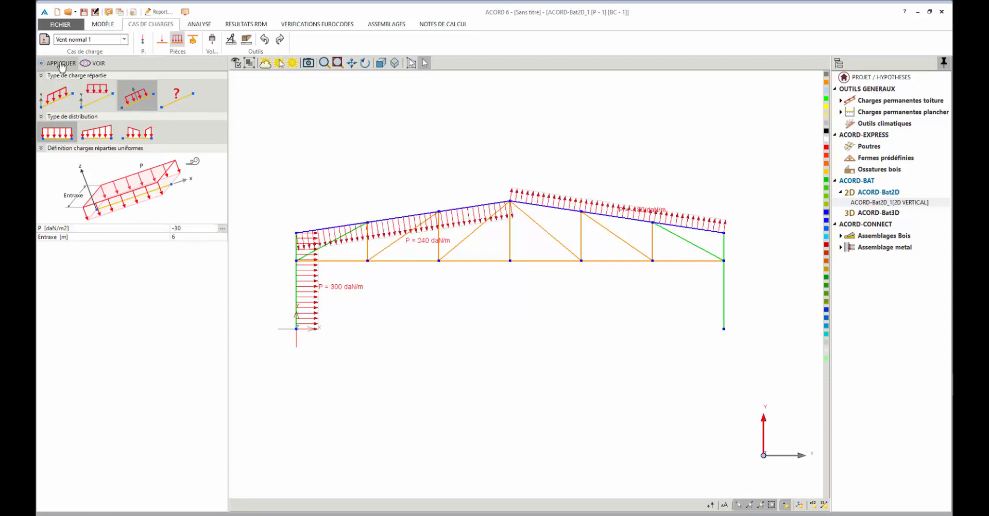
- Apply a uniform perpendicular wind load of -10 daN/m² to the right post
{"action": "left_click", "coordinate": [188, 229]}
{"action": "type", "text": "-10"}
{"action": "left_click", "coordinate": [724, 289]}
{"action": "left_click", "coordinate": [59, 63]}
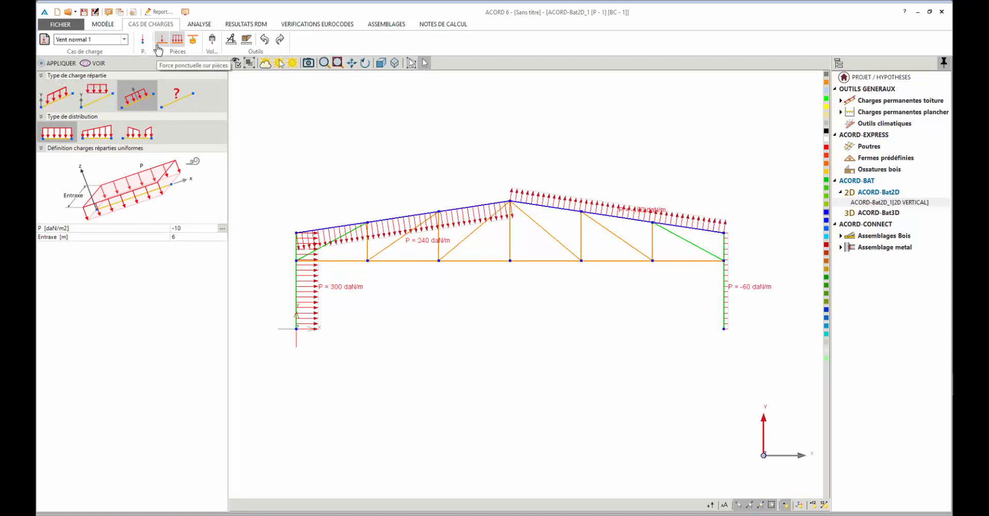
- Divide both rafters into 6 segments in the Eurocode buckling conditions for the xy plane (about z)
{"action": "left_click", "coordinate": [308, 25]}
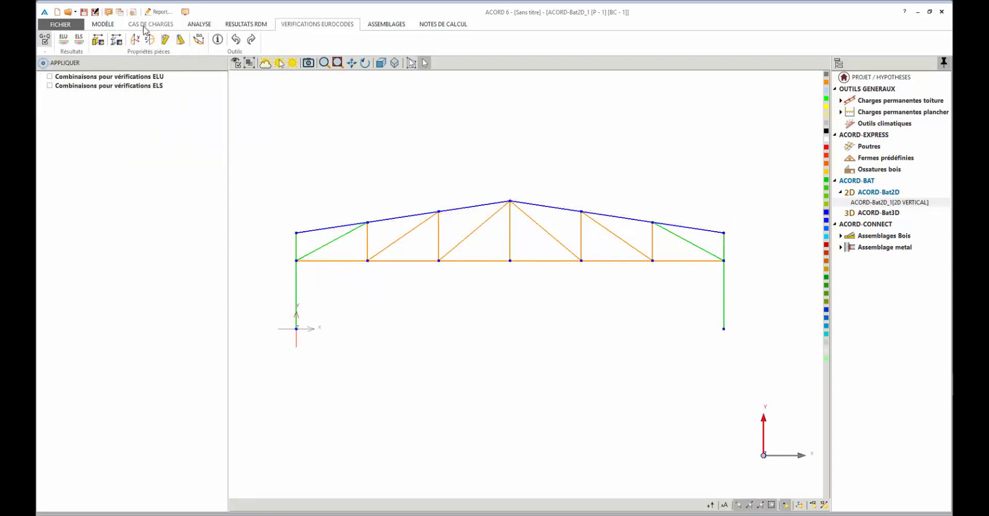
{"action": "left_click", "coordinate": [150, 39]}
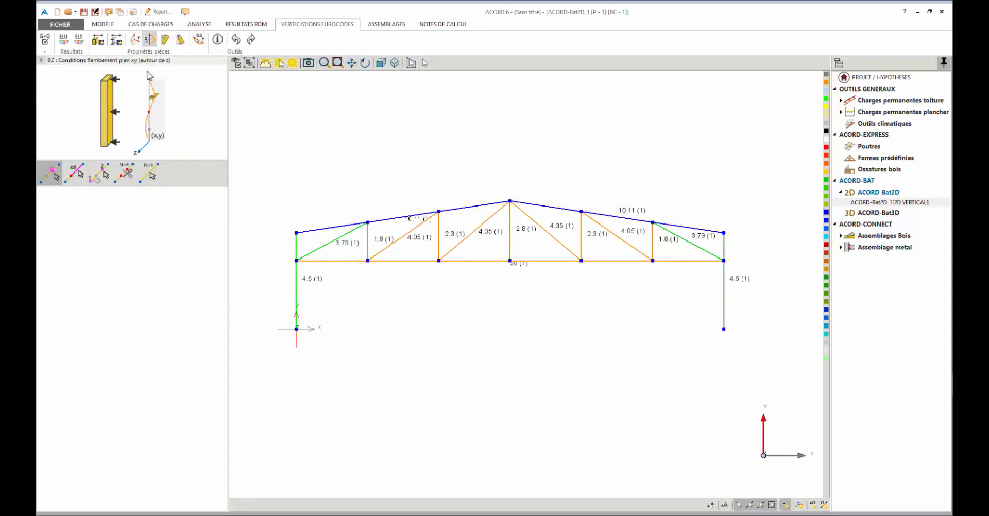
{"action": "left_click", "coordinate": [123, 178]}
{"action": "left_click", "coordinate": [223, 208]}
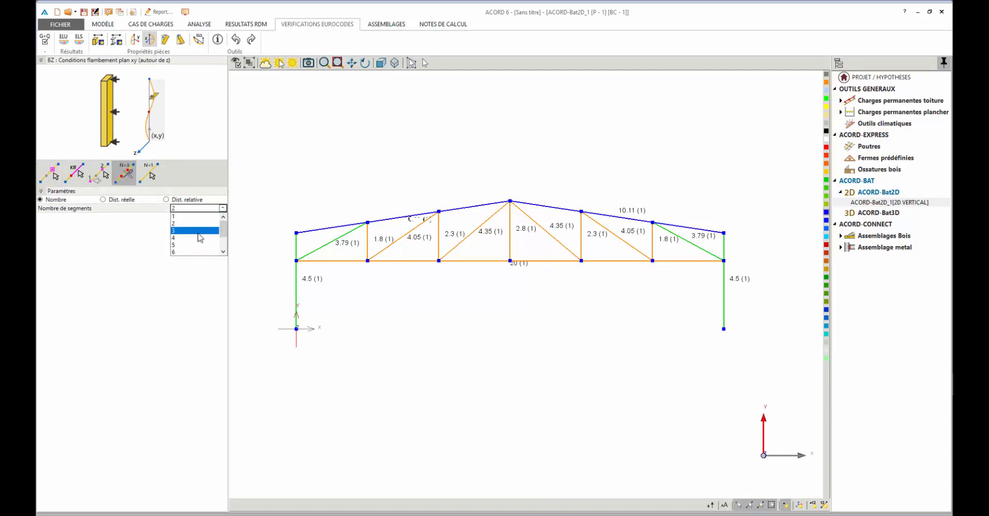
{"action": "left_click", "coordinate": [196, 252]}
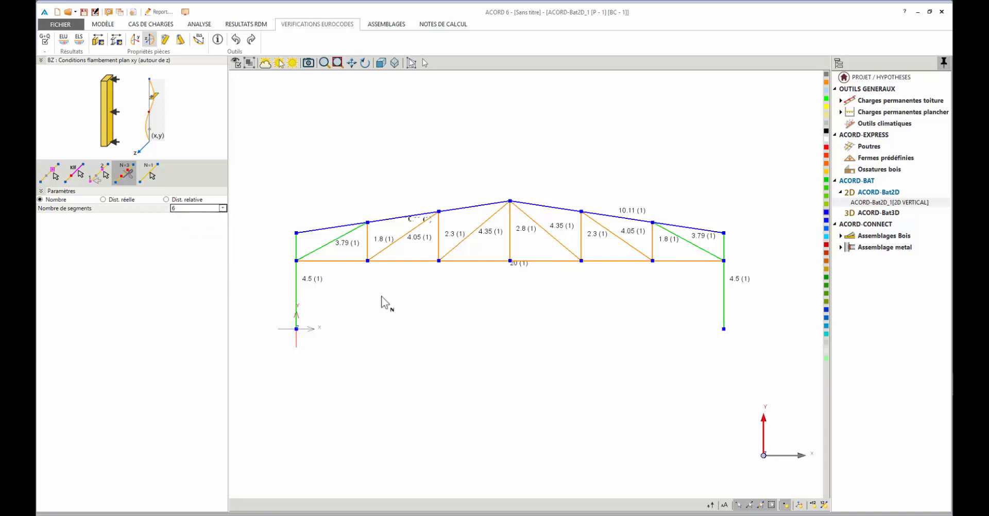
{"action": "left_click", "coordinate": [408, 216]}
{"action": "left_click", "coordinate": [577, 211]}
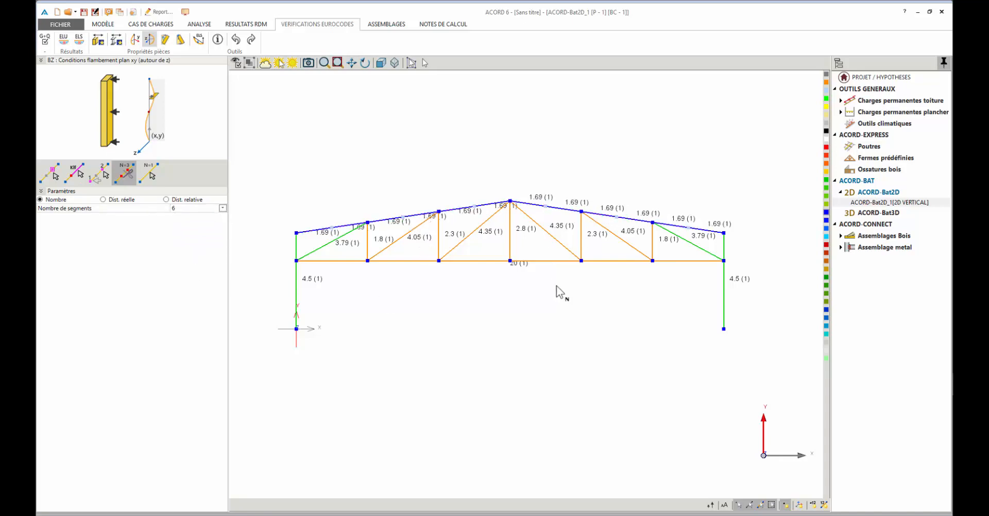
- Run the calculations for all elementary load cases and linear combinations
{"action": "left_click", "coordinate": [200, 26]}
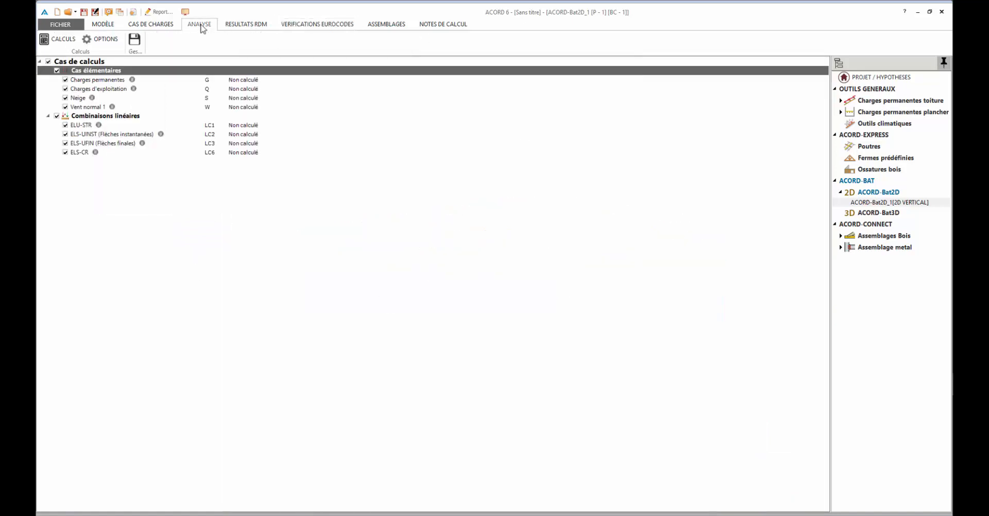
{"action": "left_click", "coordinate": [61, 41]}
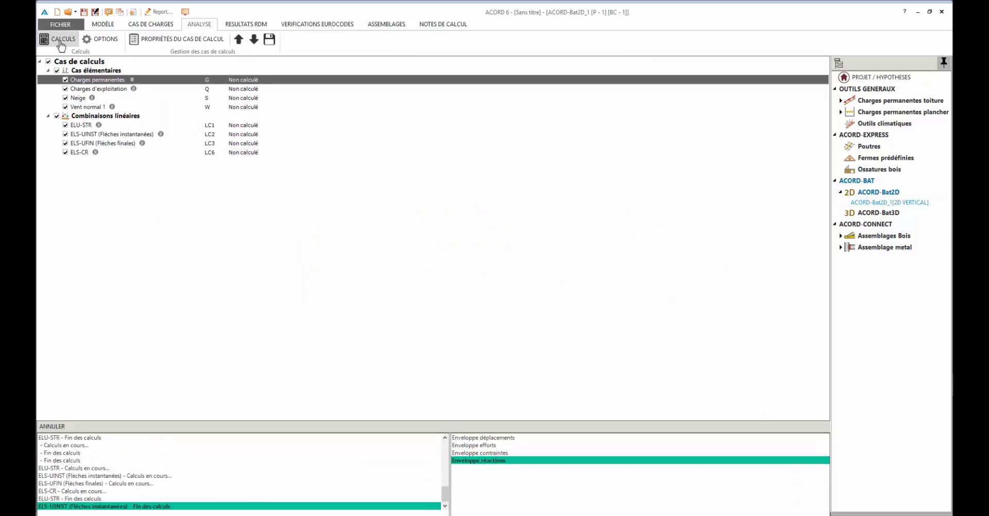
- Display the support reactions and the normal force (N) diagrams for the Charges permanentes case
{"action": "left_click", "coordinate": [258, 25]}
{"action": "left_click", "coordinate": [260, 40]}
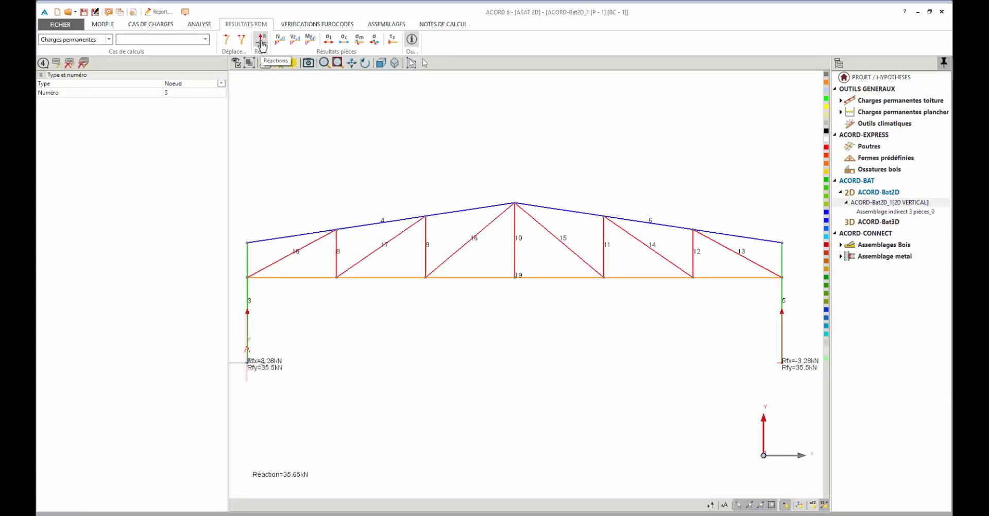
{"action": "left_click", "coordinate": [279, 39]}
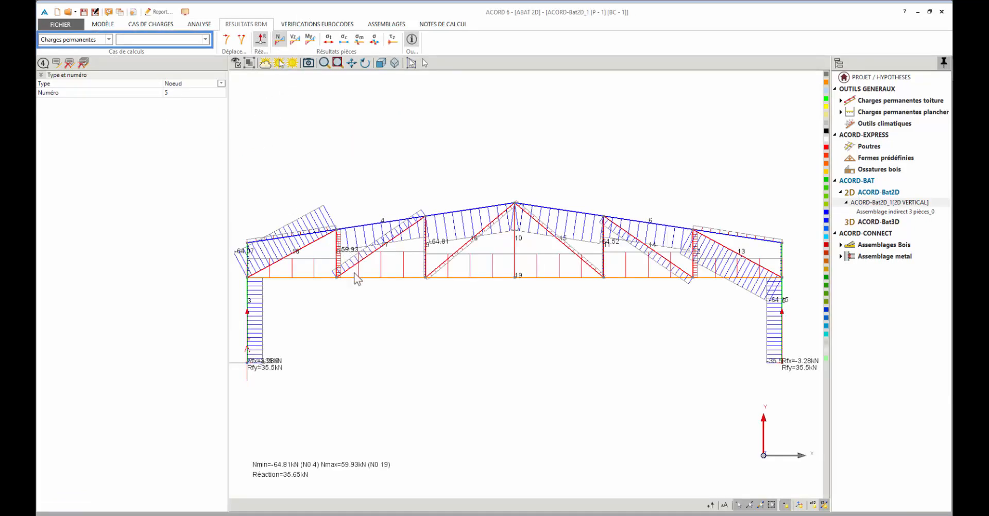
- Query the internal forces on the bottom chord for Charges permanentes and the ELU-STR envelope, hiding the support reactions
{"action": "left_click", "coordinate": [446, 263]}
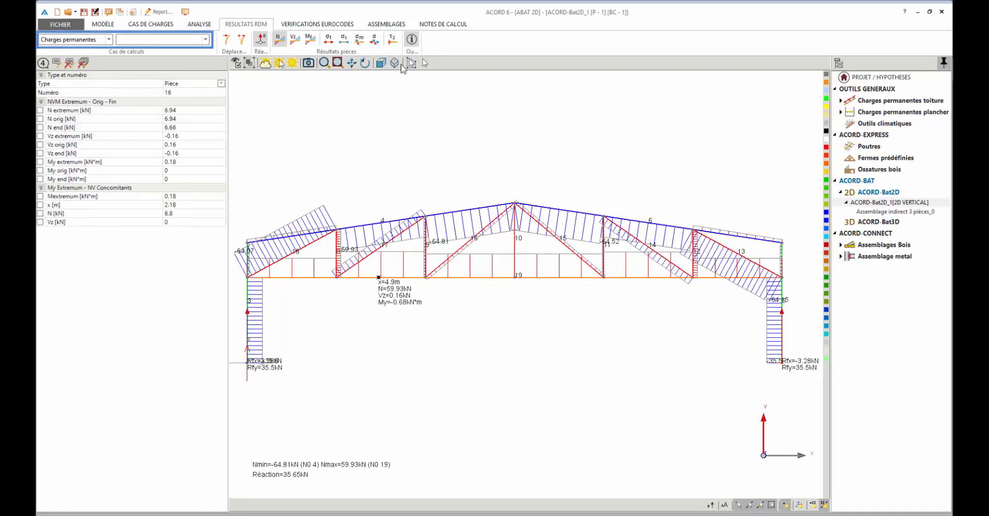
{"action": "left_click", "coordinate": [109, 40]}
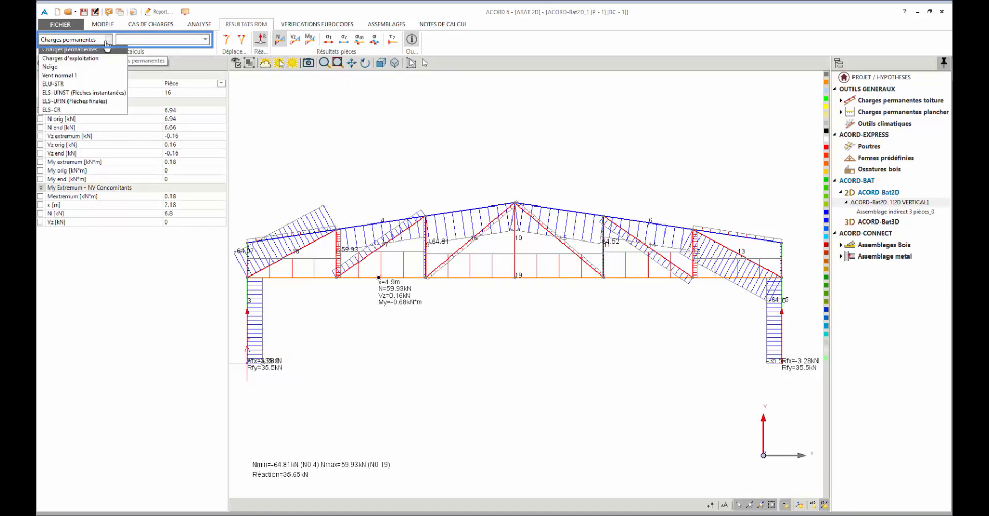
{"action": "left_click", "coordinate": [54, 84]}
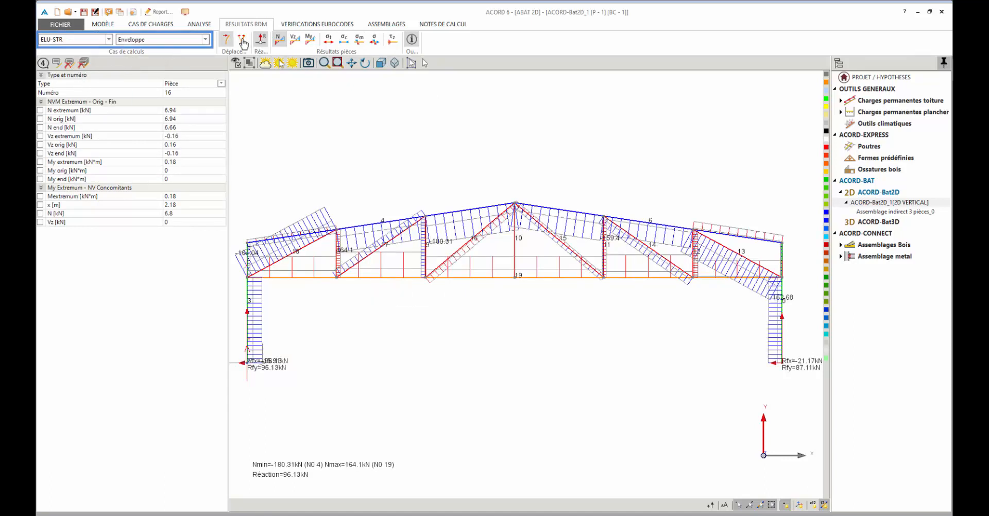
{"action": "left_click", "coordinate": [261, 40]}
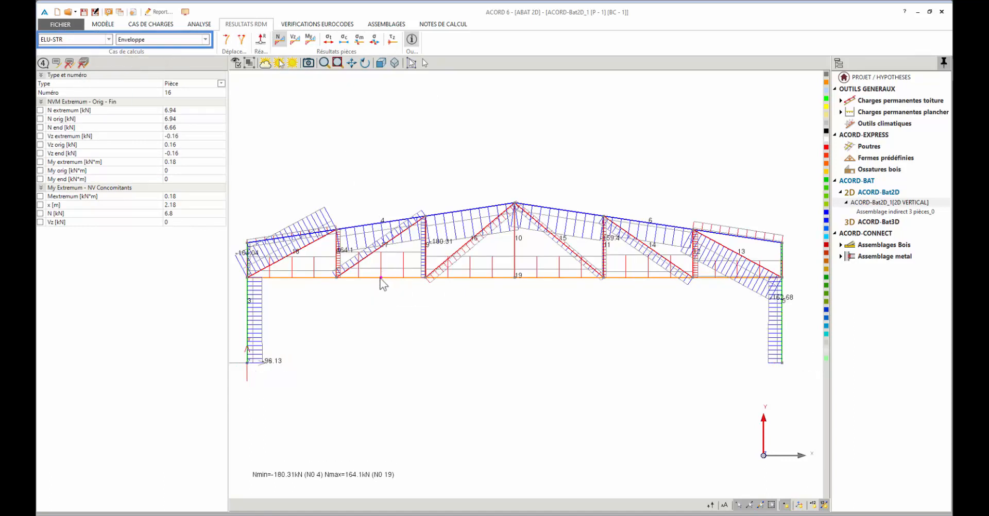
{"action": "mouse_move", "coordinate": [390, 279]}
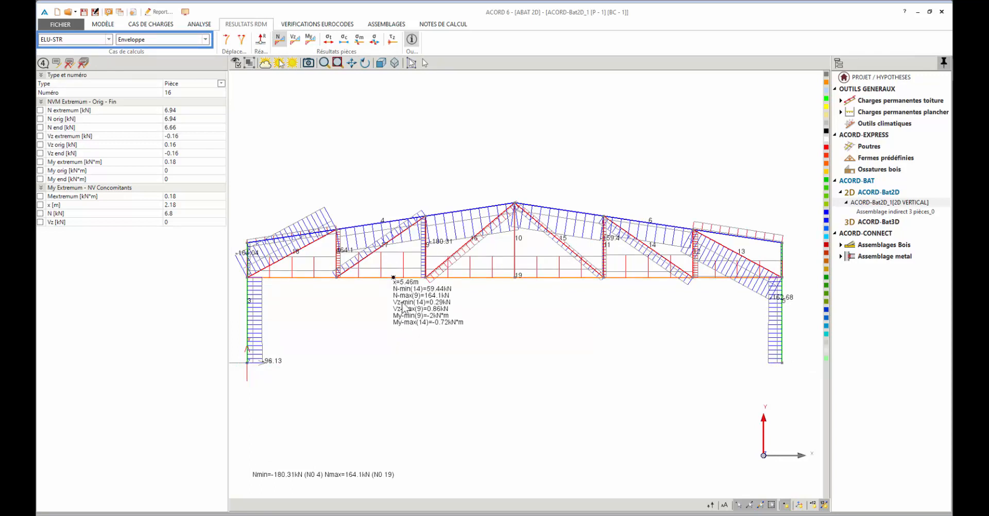
- Display the normal force diagrams for ELU-STR combination 5 (1.35G+1.5Q+0.75S+0.9W) and for the Neige load case
{"action": "left_click", "coordinate": [205, 40]}
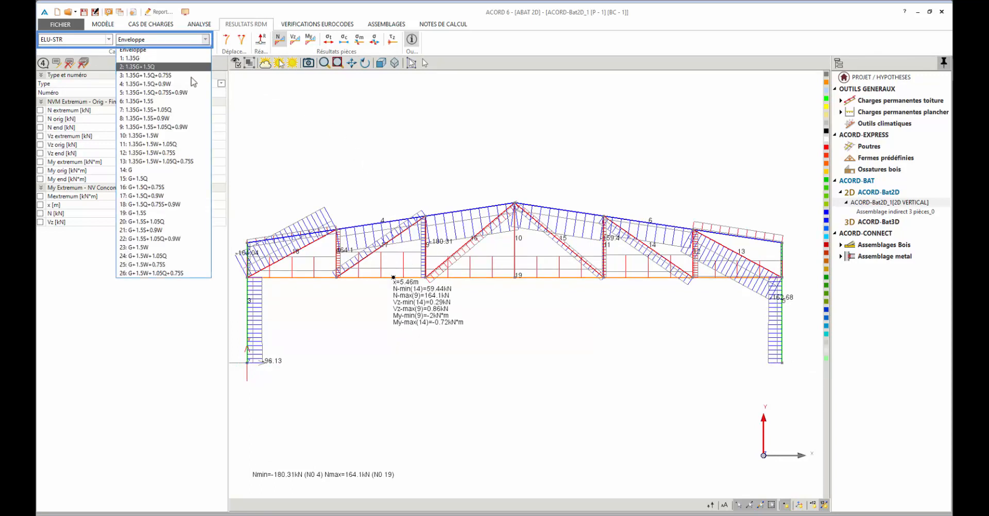
{"action": "left_click", "coordinate": [192, 93]}
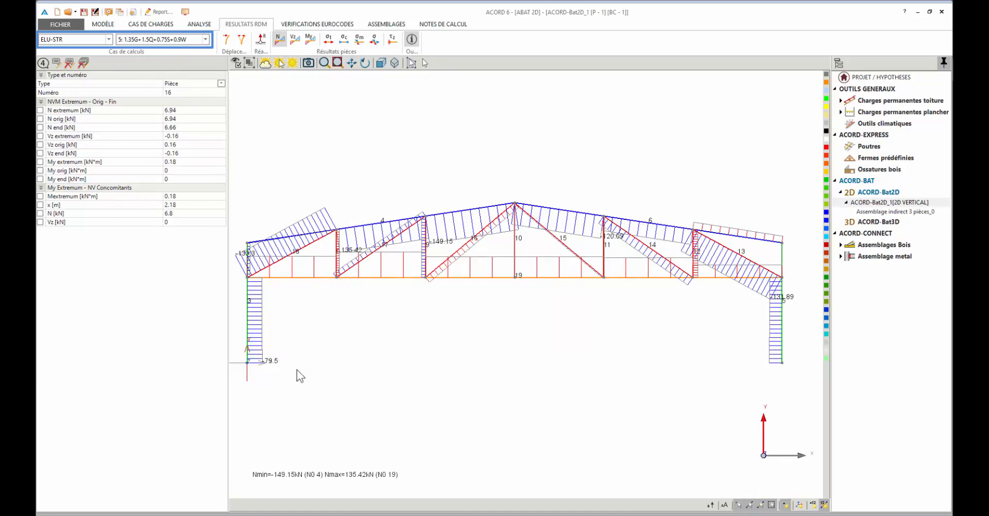
{"action": "left_click", "coordinate": [109, 40]}
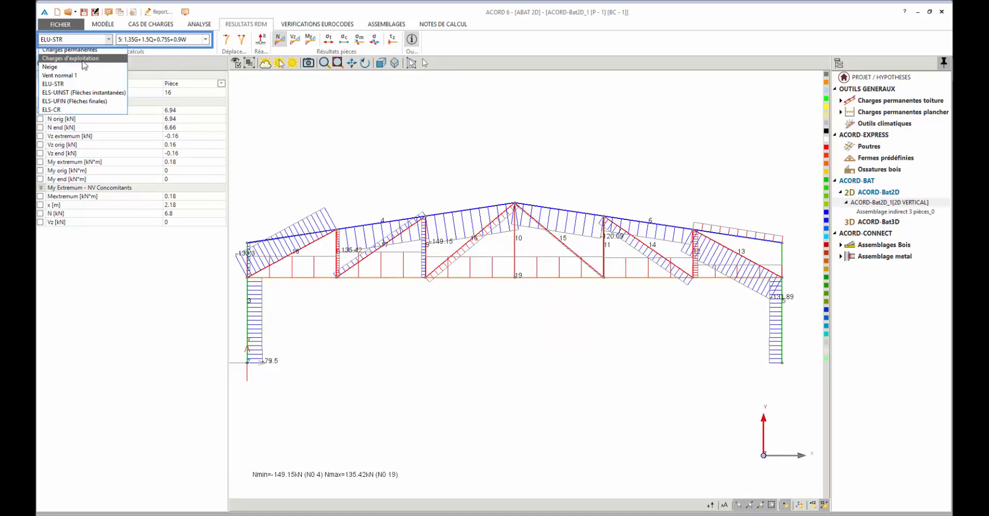
{"action": "left_click", "coordinate": [74, 73]}
- Show only the deformed shape for Vent normal 1 and query the displacements of the left eave node
{"action": "left_click", "coordinate": [82, 41]}
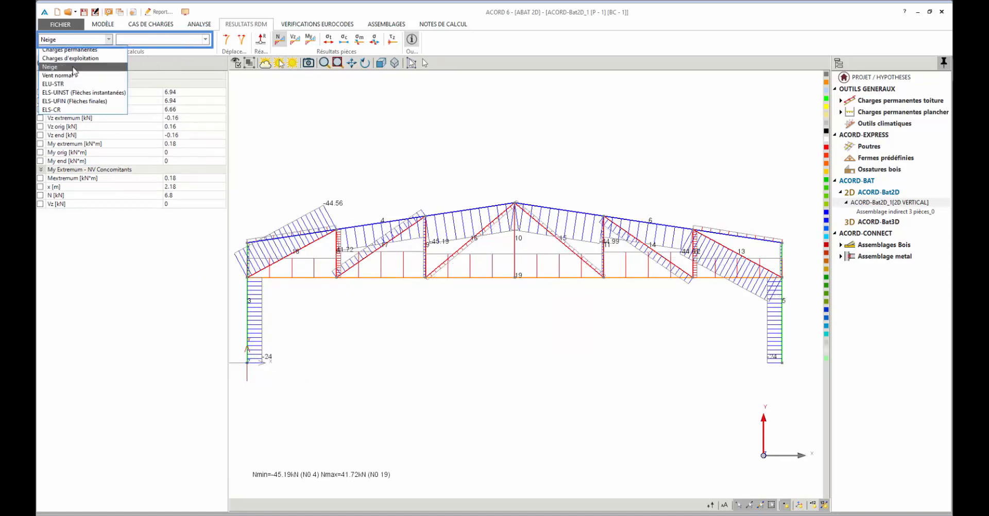
{"action": "left_click", "coordinate": [76, 77]}
{"action": "left_click", "coordinate": [225, 39]}
{"action": "left_click", "coordinate": [280, 41]}
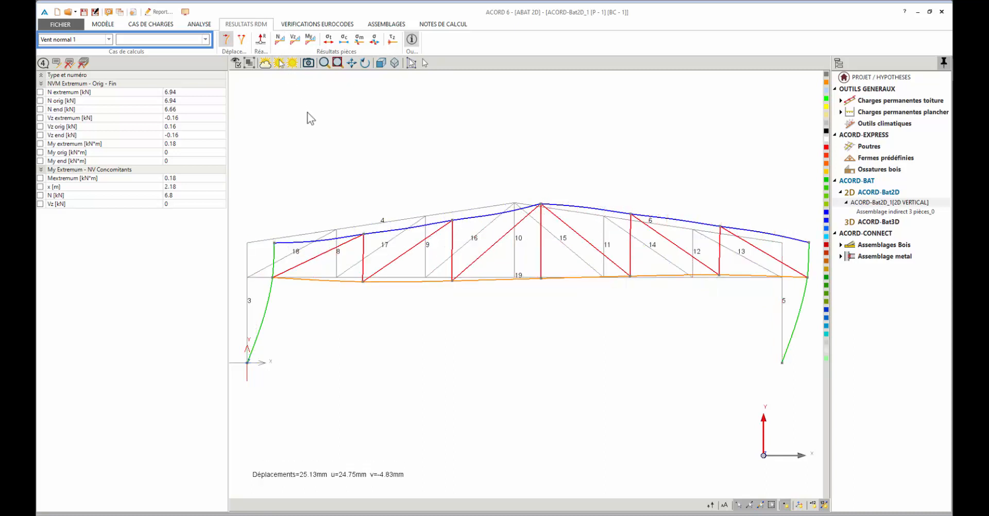
{"action": "left_click", "coordinate": [275, 242]}
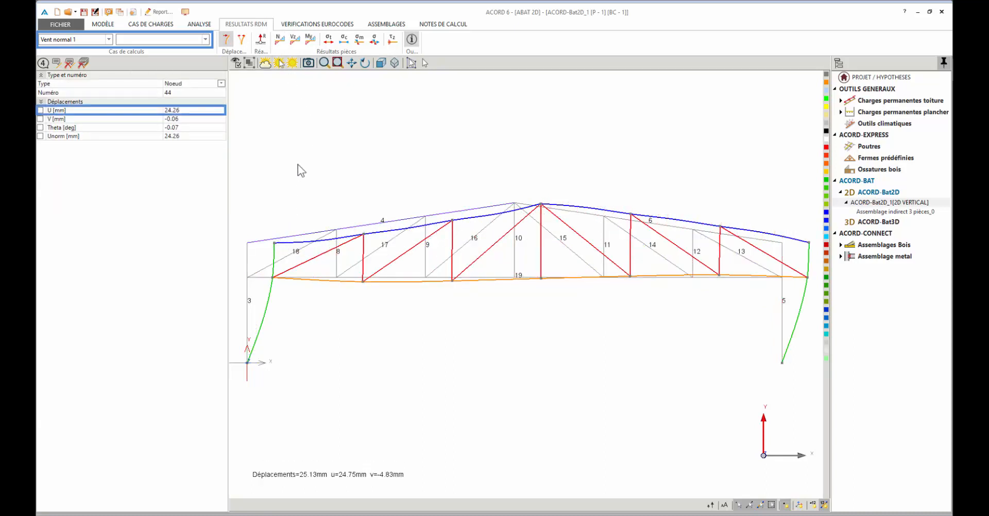
- Display the Eurocode ELU verification ratio diagrams on all members of the frame
{"action": "left_click", "coordinate": [317, 24]}
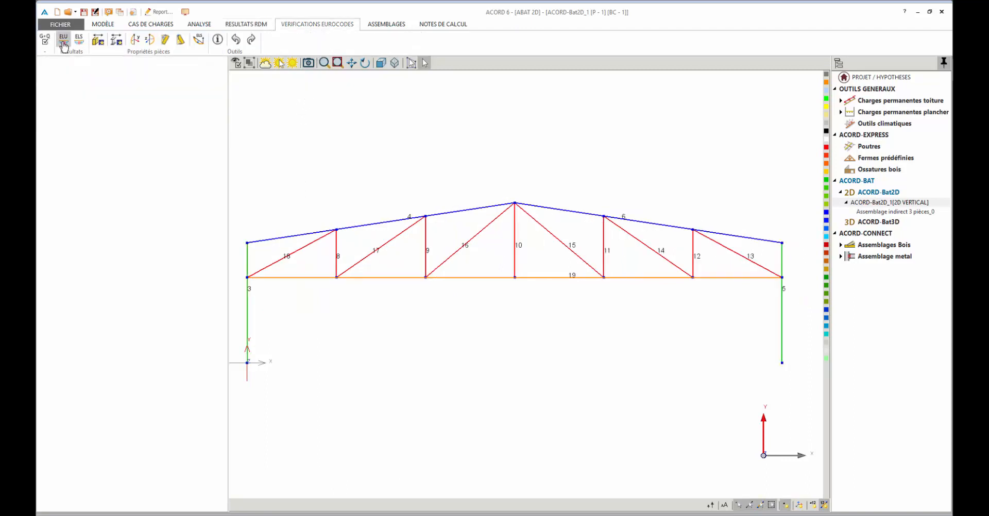
{"action": "left_click", "coordinate": [63, 39]}
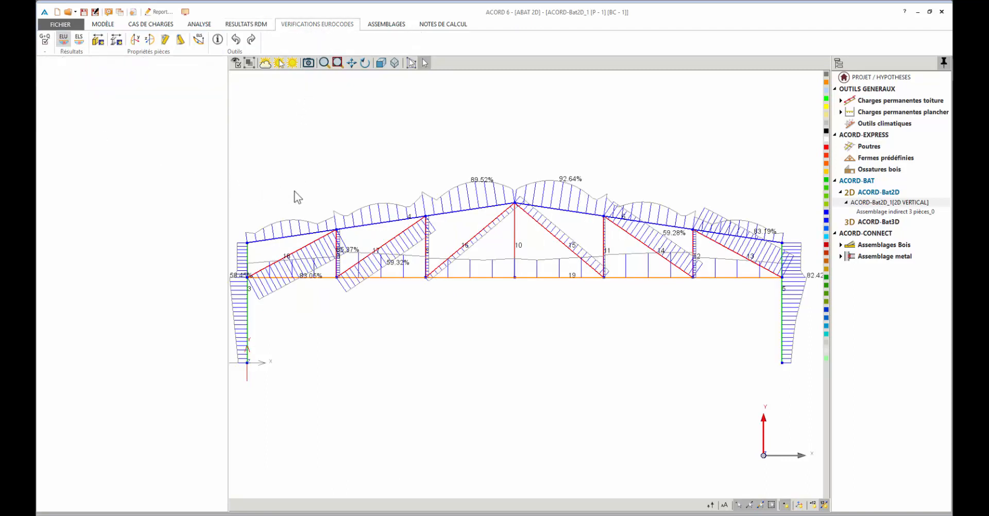
{"action": "scroll", "coordinate": [365, 189], "scroll_direction": "down", "scroll_amount": 1}
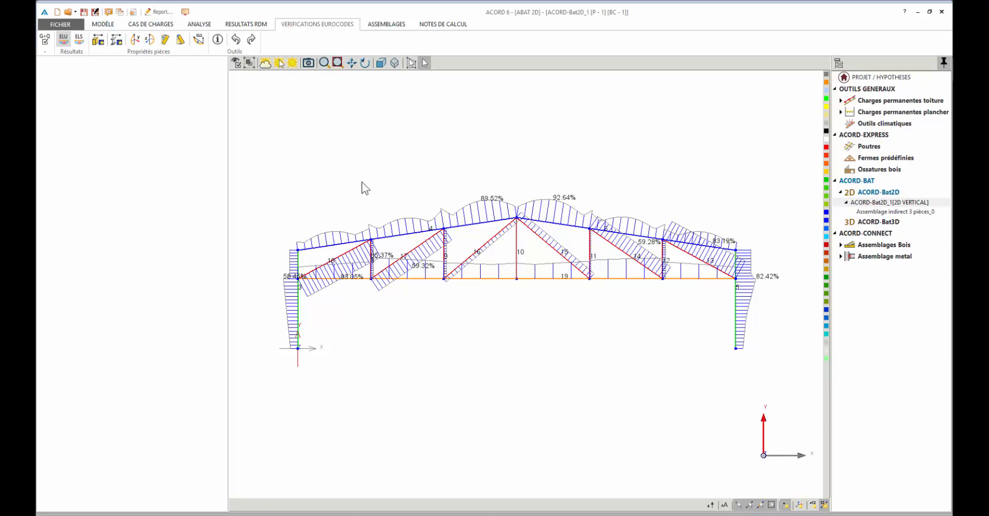
- Create an indirect three-piece timber connection joining the left post, the bottom chord and the end diagonal
{"action": "left_click", "coordinate": [384, 26]}
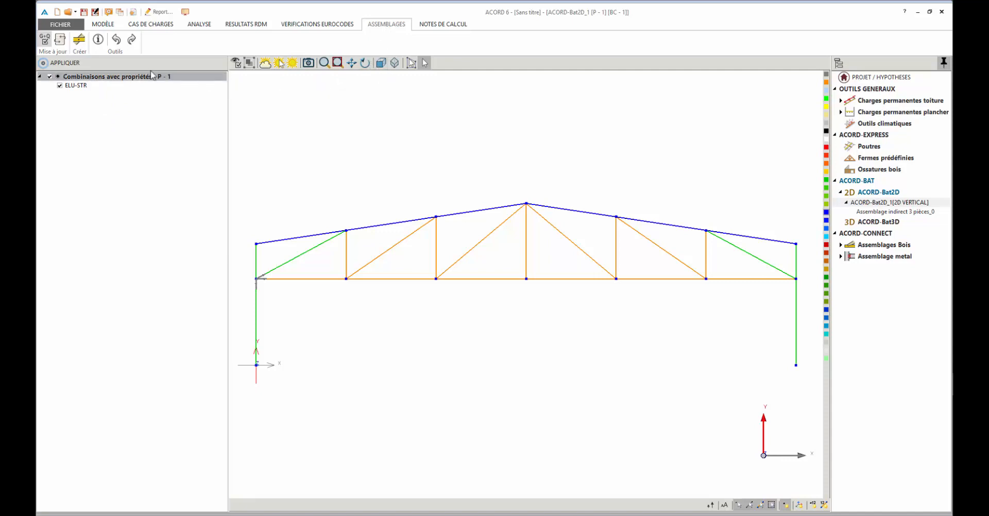
{"action": "left_click", "coordinate": [78, 40]}
{"action": "left_click", "coordinate": [64, 78]}
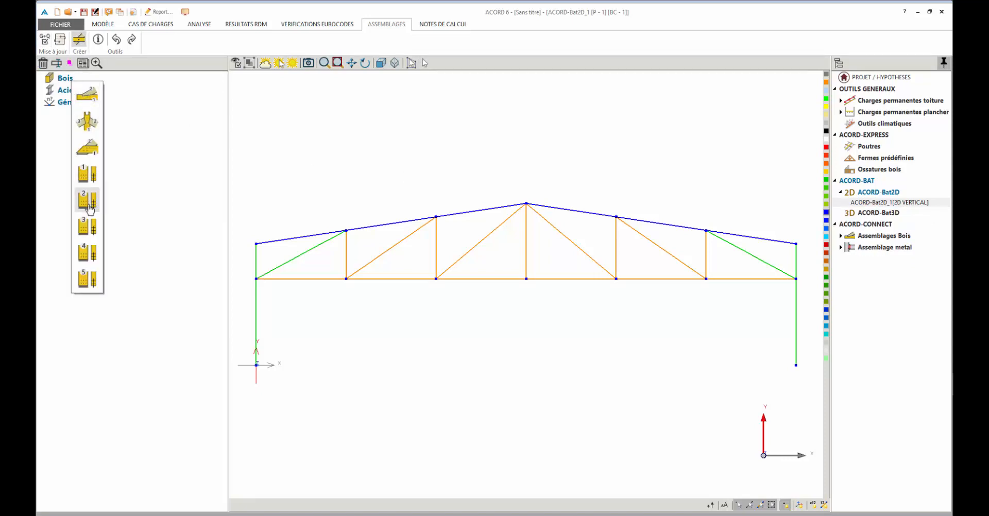
{"action": "left_click", "coordinate": [87, 227]}
{"action": "left_click", "coordinate": [260, 286]}
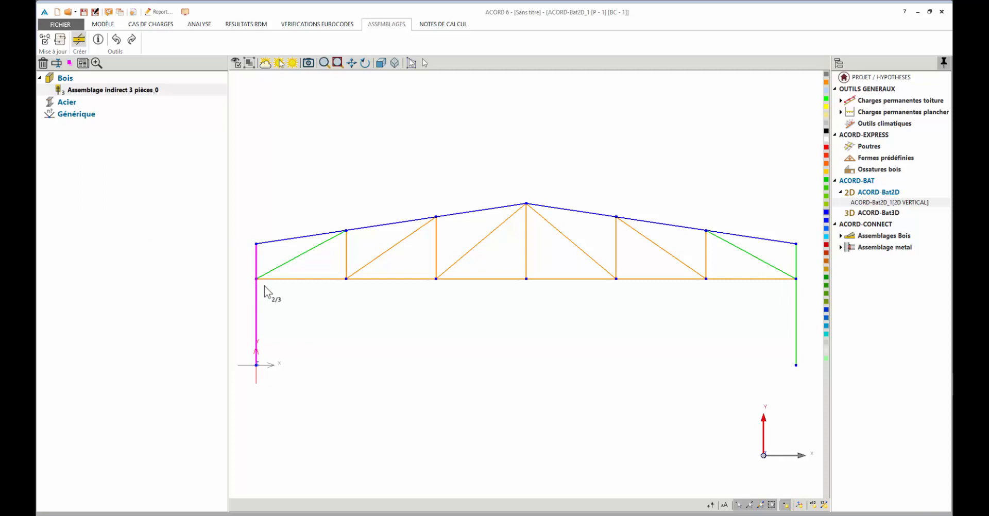
{"action": "left_click", "coordinate": [271, 279]}
{"action": "left_click", "coordinate": [275, 269]}
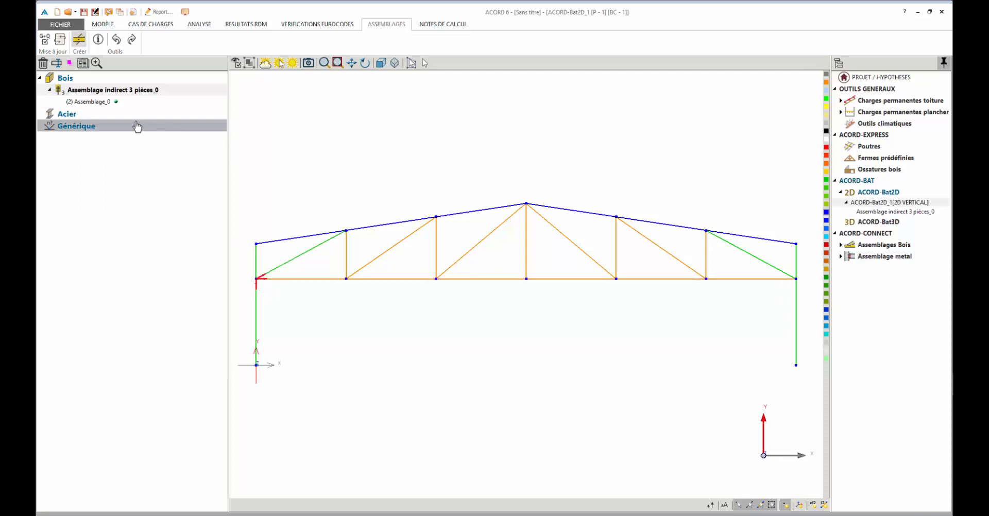
- Open the three-piece connection study and adjust the geometry settings of its connected pieces
{"action": "left_click", "coordinate": [873, 212]}
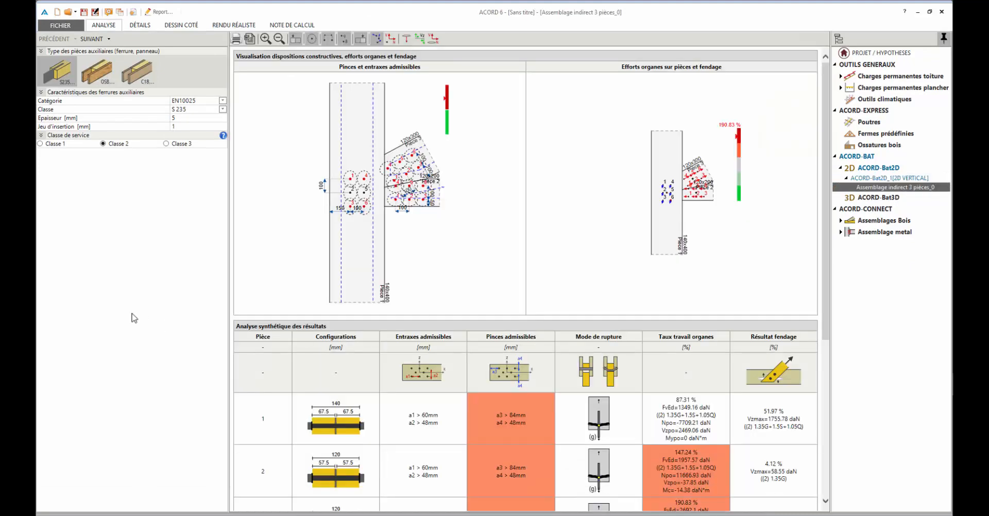
{"action": "left_click", "coordinate": [92, 39]}
{"action": "left_click", "coordinate": [199, 259]}
{"action": "type", "text": "1"}
{"action": "left_click", "coordinate": [198, 375]}
{"action": "type", "text": "1"}
- Set the fastener type to Broche and arrange piece 1's fasteners in 4 lines and 4 columns spaced 70 mm both ways
{"action": "left_click", "coordinate": [92, 39]}
{"action": "left_click", "coordinate": [222, 98]}
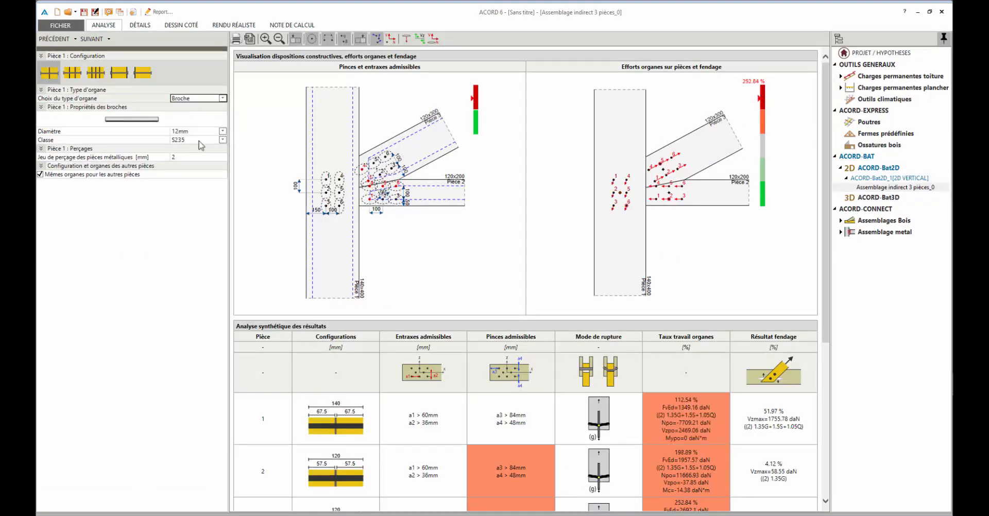
{"action": "left_click", "coordinate": [93, 39]}
{"action": "left_click", "coordinate": [187, 194]}
{"action": "type", "text": "4"}
{"action": "key", "text": "Return"}
{"action": "type", "text": "4"}
{"action": "key", "text": "Return"}
{"action": "type", "text": "7070"}
- Arrange piece 2's fasteners in 4 lines and 7 columns, with spacings d1 50 mm and d2 30 mm and centre Xc at 550 mm
{"action": "left_click", "coordinate": [93, 39]}
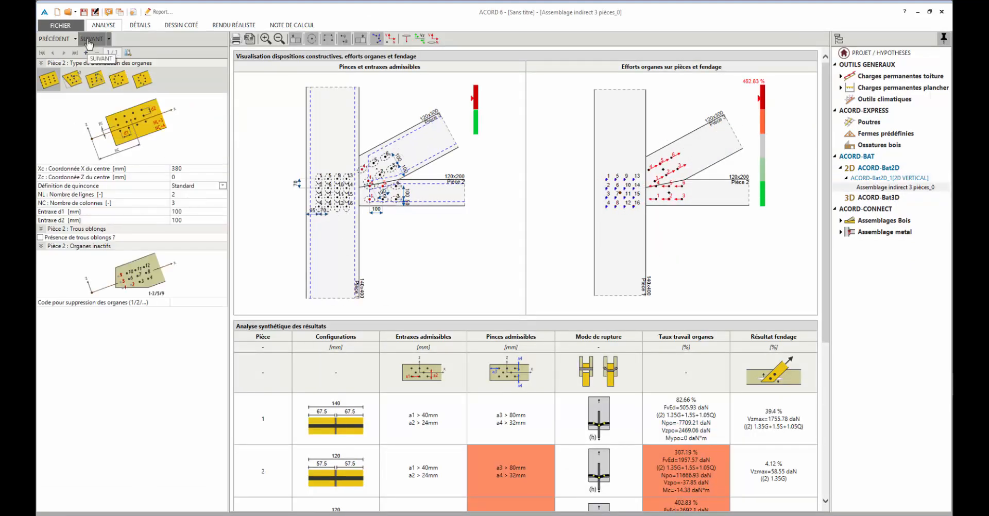
{"action": "left_click", "coordinate": [193, 170]}
{"action": "type", "text": "470475030"}
{"action": "left_click", "coordinate": [192, 170]}
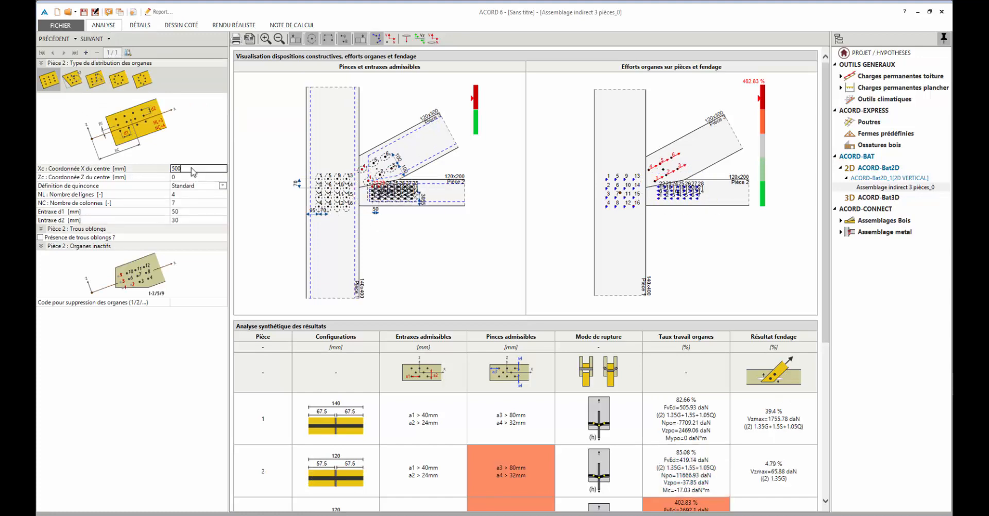
{"action": "type", "text": "520"}
{"action": "left_click", "coordinate": [192, 169]}
{"action": "type", "text": "550"}
- Arrange piece 3's fasteners in 4 lines and 9 columns with centre Xc at 550 mm, and proceed to the calculation settings
{"action": "left_click", "coordinate": [93, 39]}
{"action": "left_click", "coordinate": [192, 169]}
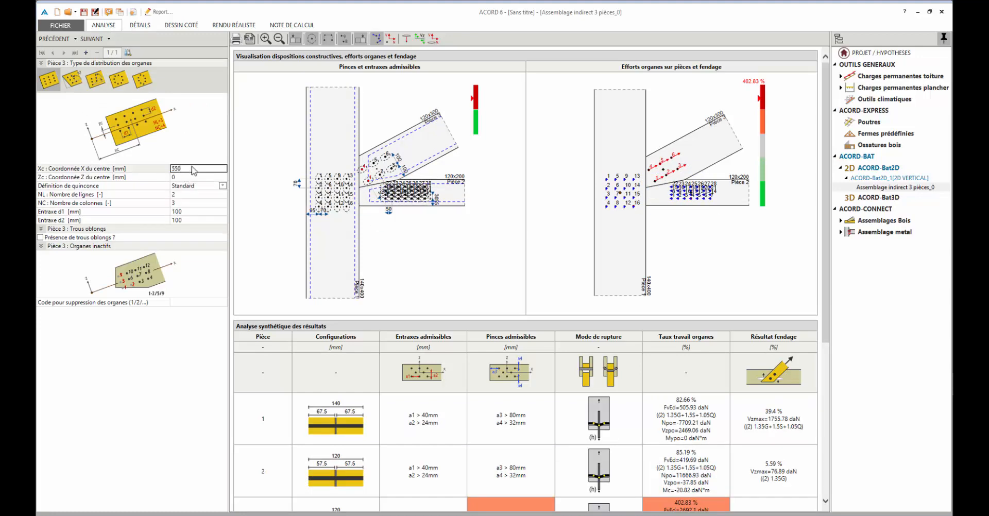
{"action": "type", "text": "5504"}
{"action": "left_click", "coordinate": [182, 203]}
{"action": "type", "text": "9"}
{"action": "key", "text": "Return"}
{"action": "left_click", "coordinate": [93, 39]}
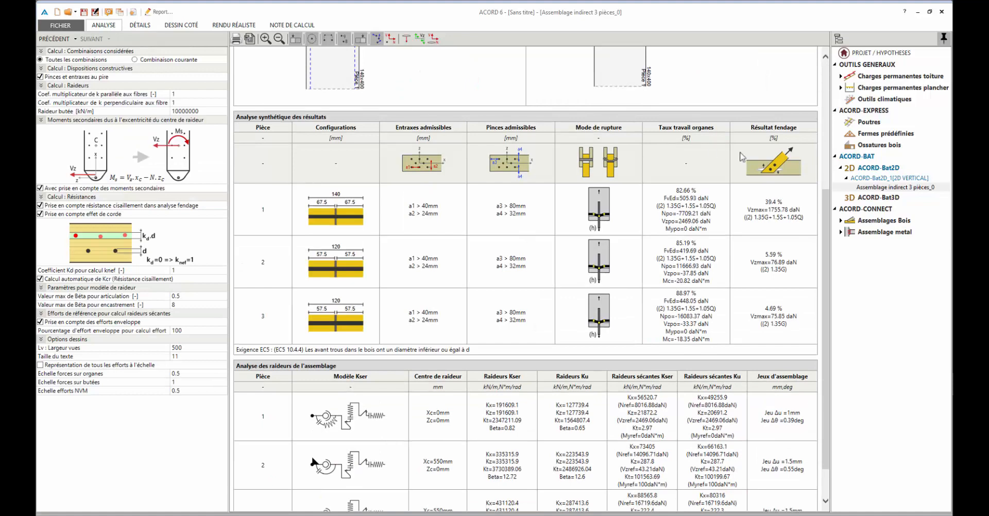
- Generate a calculation note for the ACORD-Bat2D_1 study containing only the EC5 ELU member results with equations, and look through it
{"action": "double_click", "coordinate": [861, 178]}
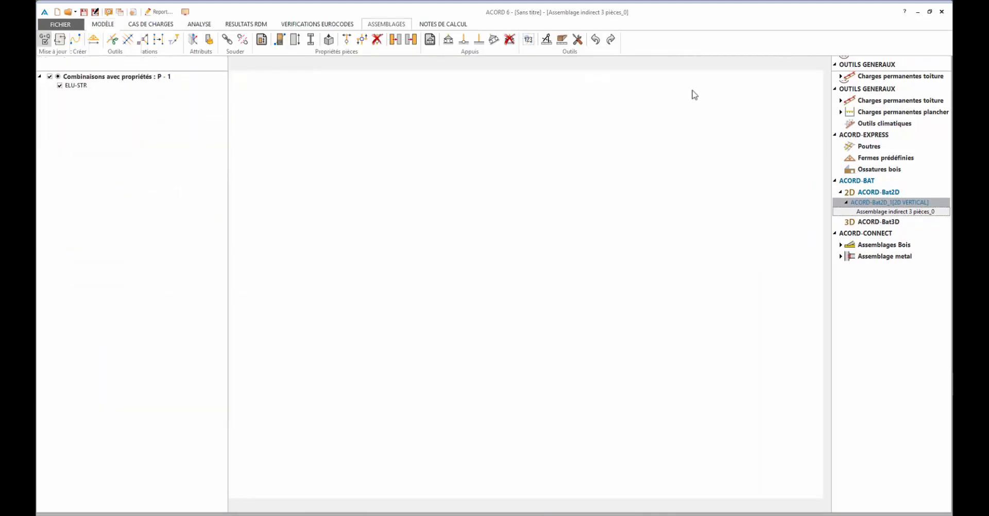
{"action": "left_click", "coordinate": [451, 27]}
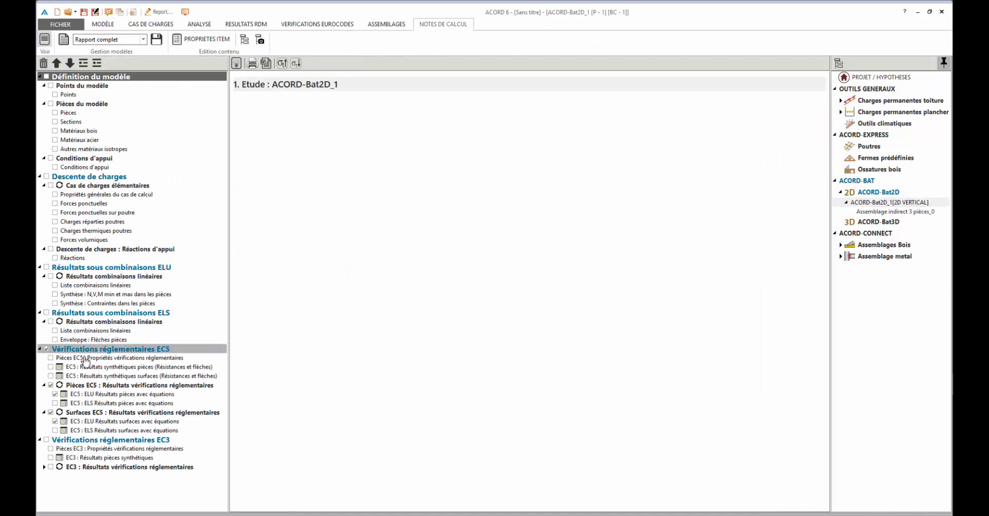
{"action": "left_click", "coordinate": [54, 403]}
{"action": "left_click", "coordinate": [51, 412]}
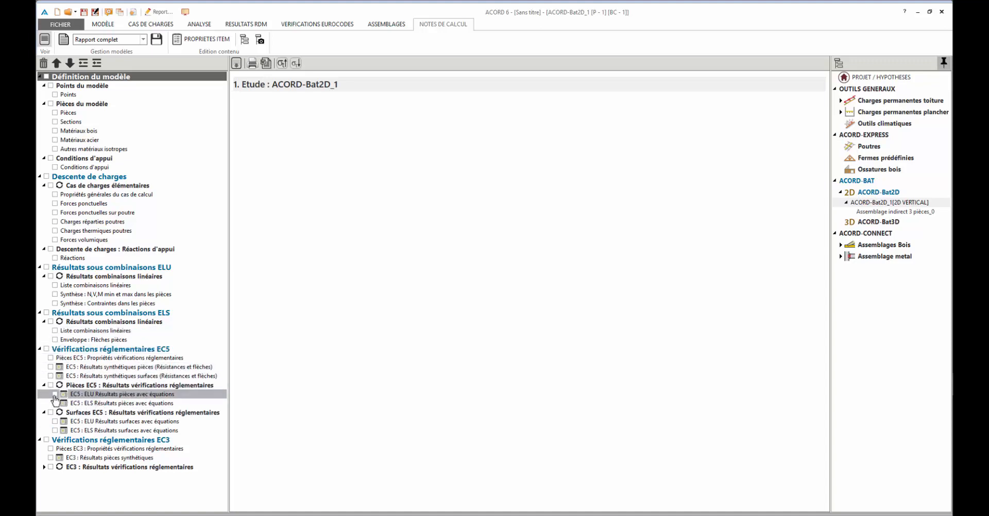
{"action": "left_click", "coordinate": [55, 395]}
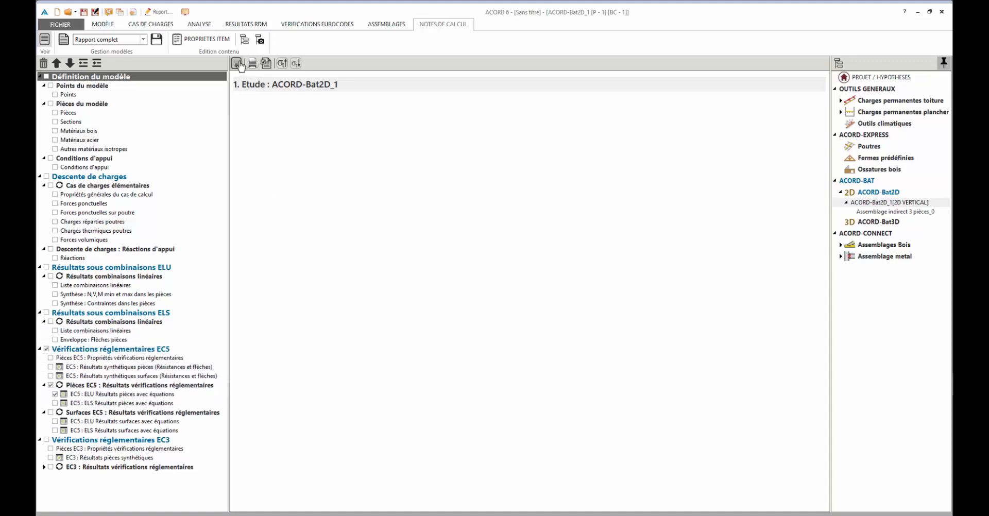
{"action": "left_click", "coordinate": [238, 64]}
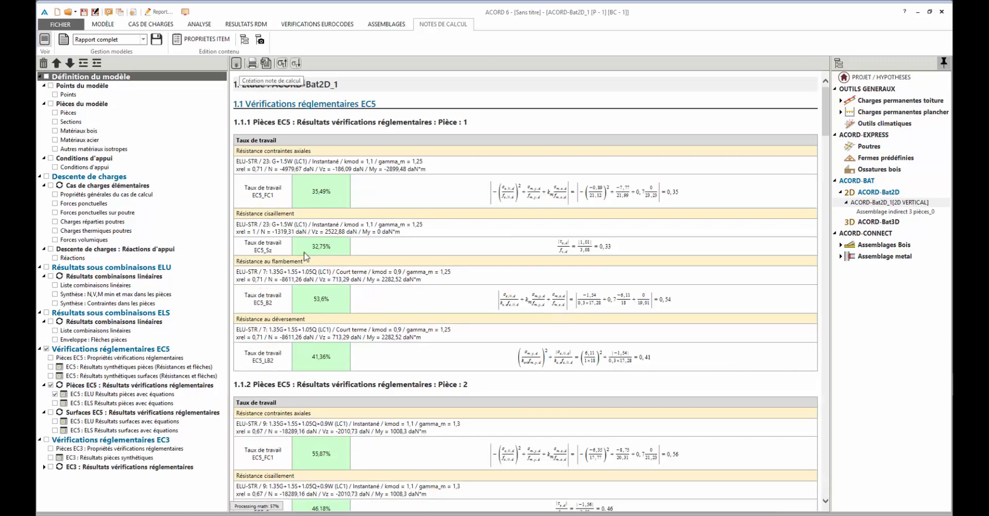
{"action": "scroll", "coordinate": [636, 320], "scroll_direction": "down", "scroll_amount": 3}
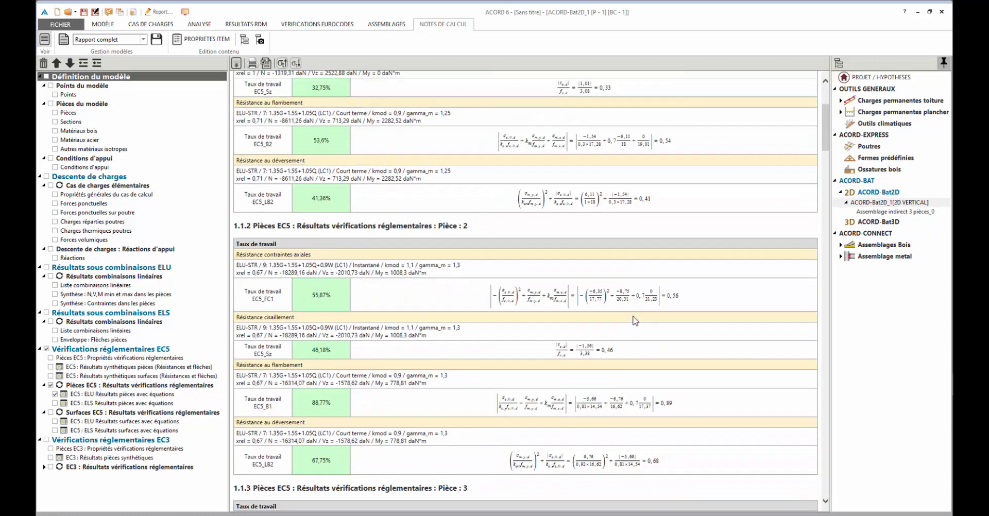
{"action": "scroll", "coordinate": [636, 321], "scroll_direction": "down", "scroll_amount": 6}
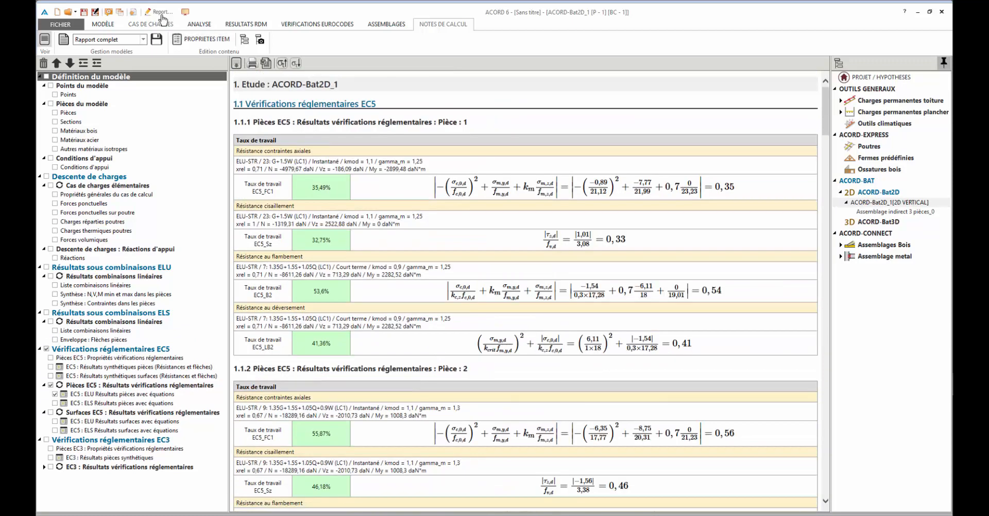
- Generate a project calculation note as a Word document covering ACORD-Bat2D_1 and Assemblage indirect 3 pièces_0
{"action": "left_click", "coordinate": [160, 15]}
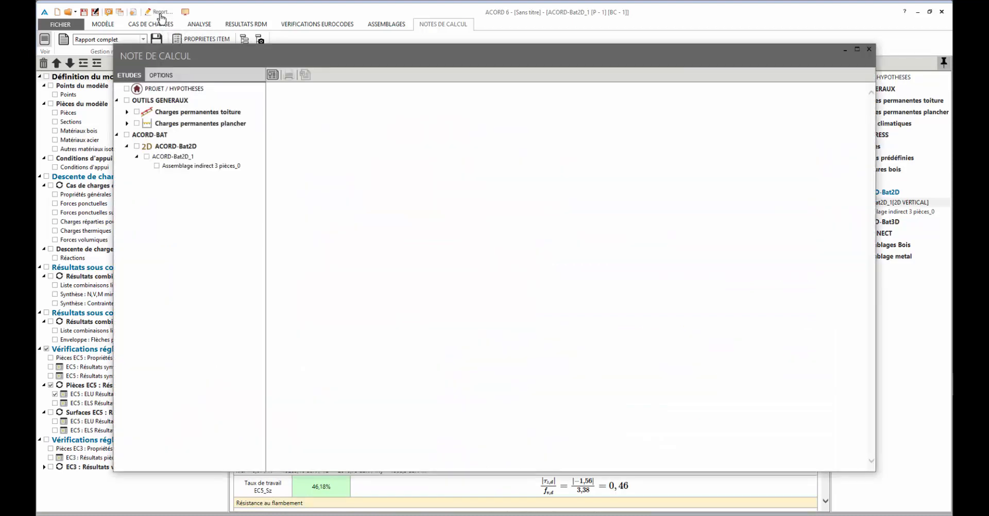
{"action": "left_click", "coordinate": [147, 157]}
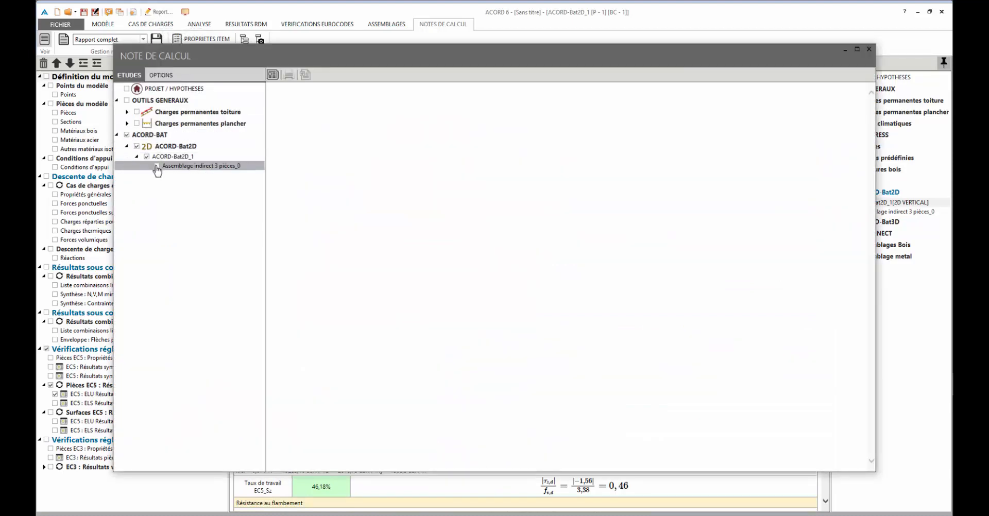
{"action": "left_click", "coordinate": [273, 75]}
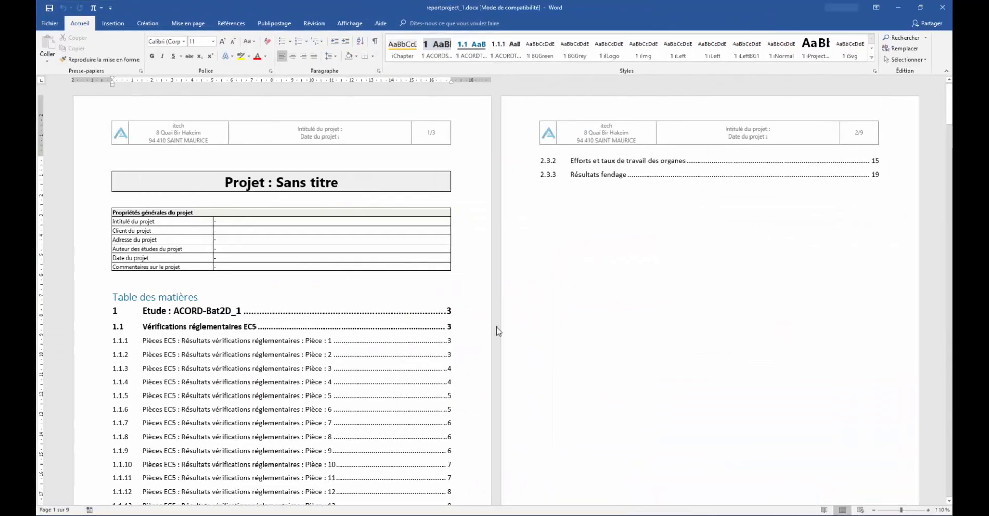
- Review the EC5 member checks and connection analysis in the Word report, and return to the ACORD structural model
{"action": "scroll", "coordinate": [429, 380], "scroll_direction": "down", "scroll_amount": 15}
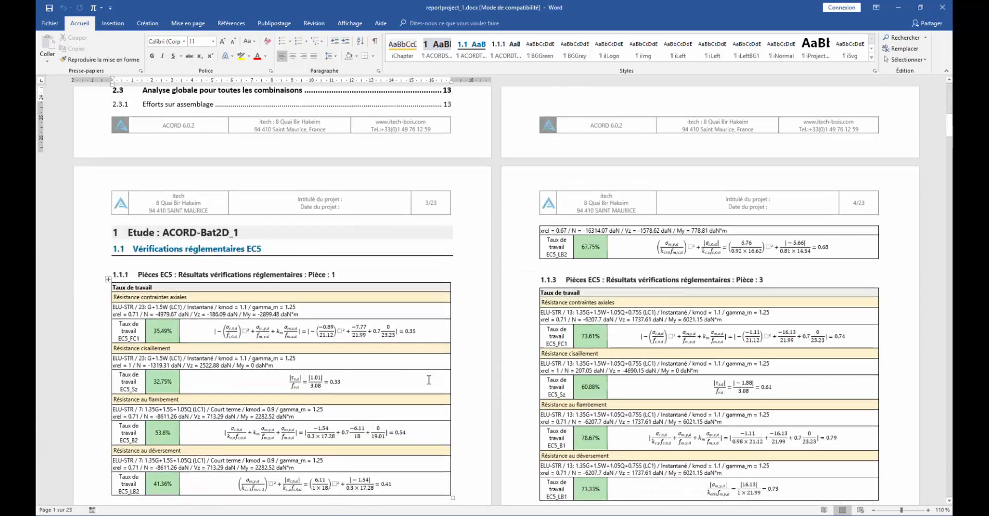
{"action": "scroll", "coordinate": [234, 353], "scroll_direction": "down", "scroll_amount": 10}
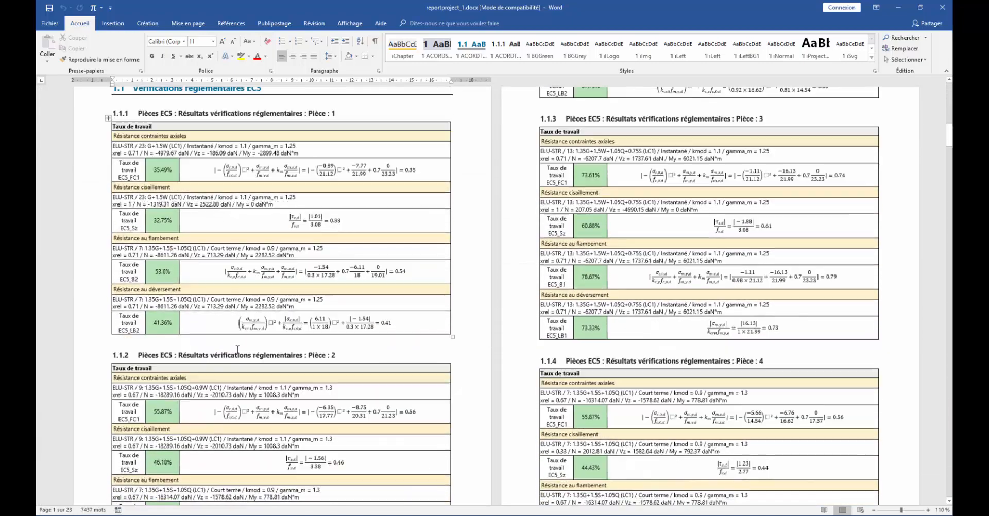
{"action": "scroll", "coordinate": [256, 355], "scroll_direction": "down", "scroll_amount": 4}
{"action": "left_click_drag", "start_coordinate": [950, 151], "coordinate": [952, 272]}
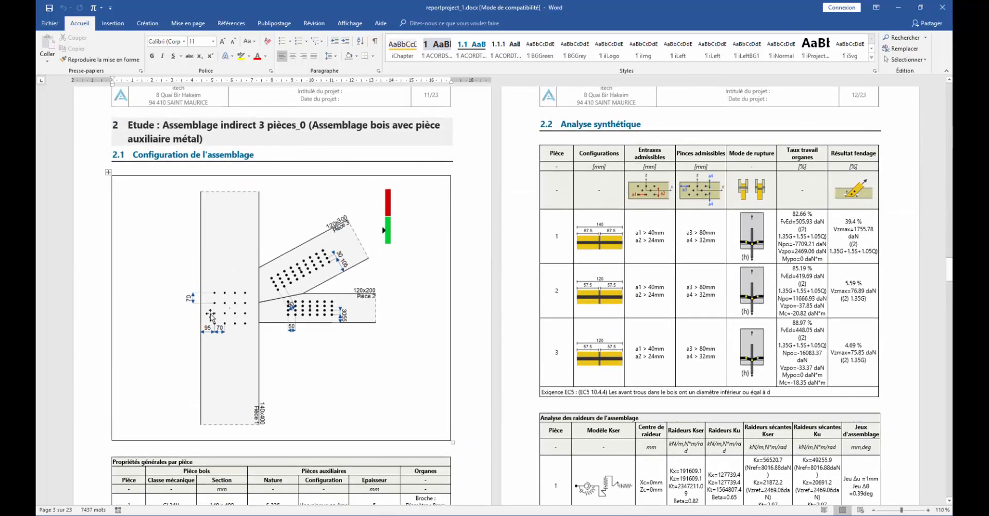
{"action": "scroll", "coordinate": [629, 267], "scroll_direction": "down", "scroll_amount": 15}
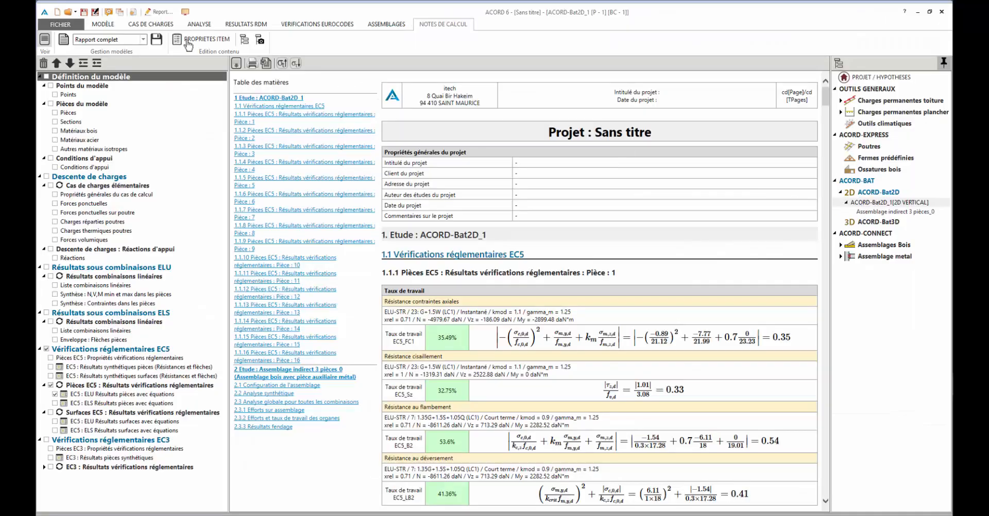
{"action": "left_click", "coordinate": [97, 27]}
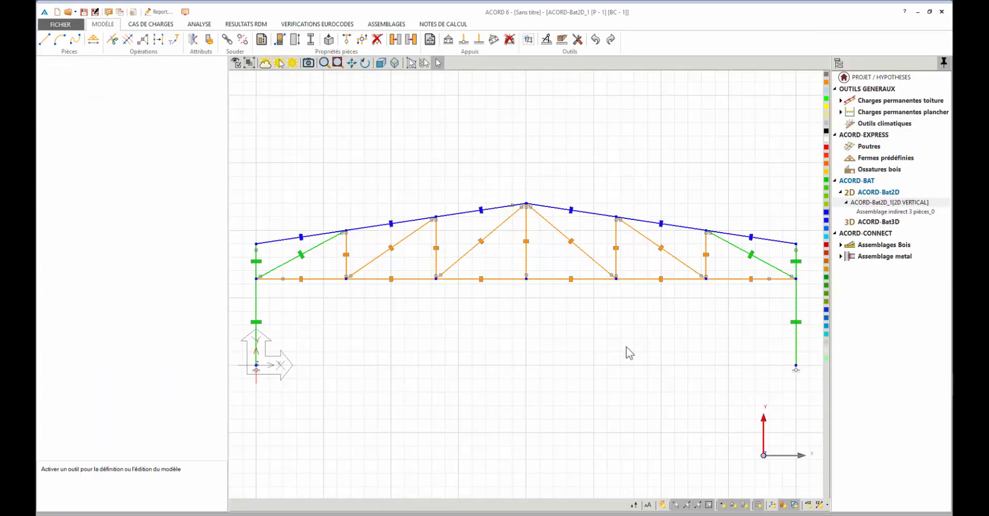